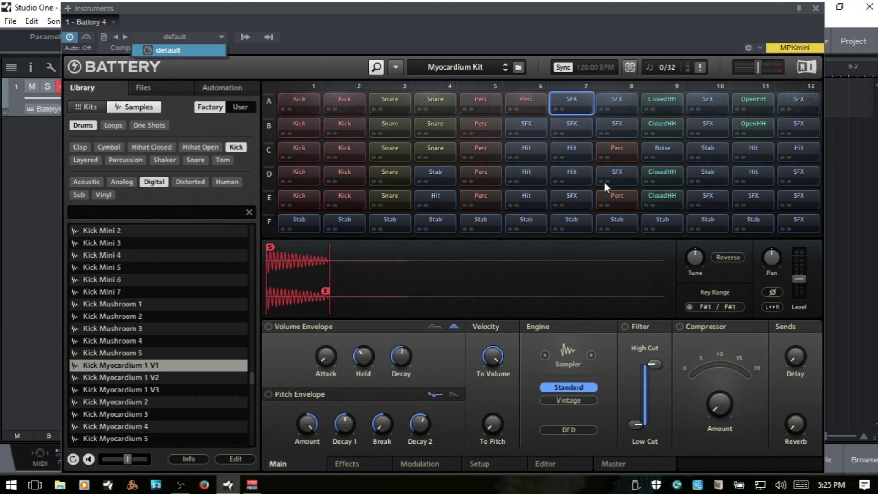
- Resize the drum cell matrix to 12x4 and accept deleting the last two rows
{"action": "left_click", "coordinate": [396, 68]}
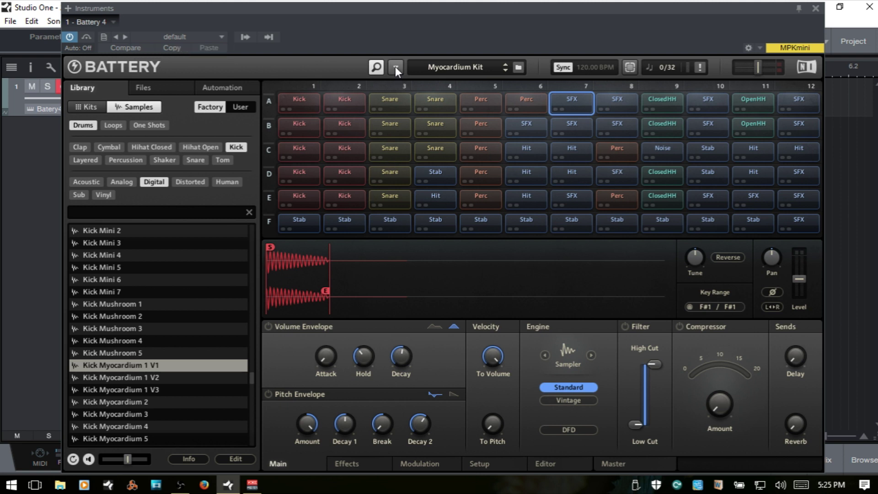
{"action": "left_click", "coordinate": [394, 68]}
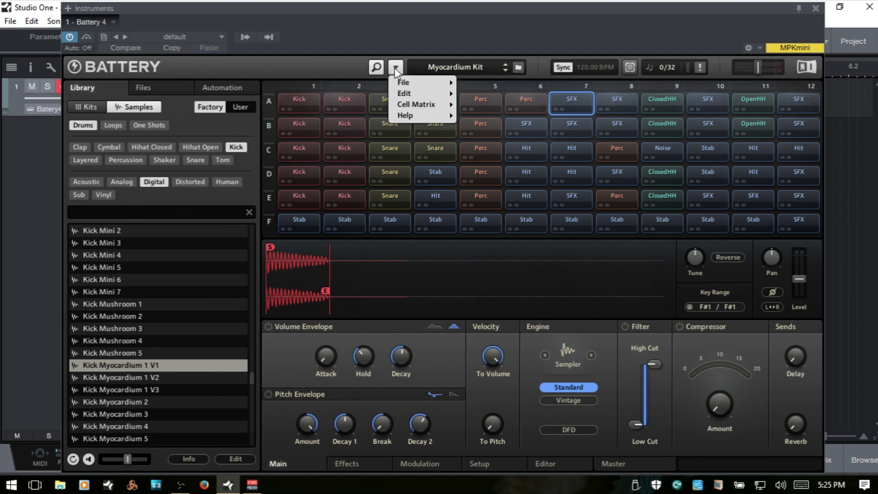
{"action": "mouse_move", "coordinate": [425, 110]}
{"action": "mouse_move", "coordinate": [508, 110]}
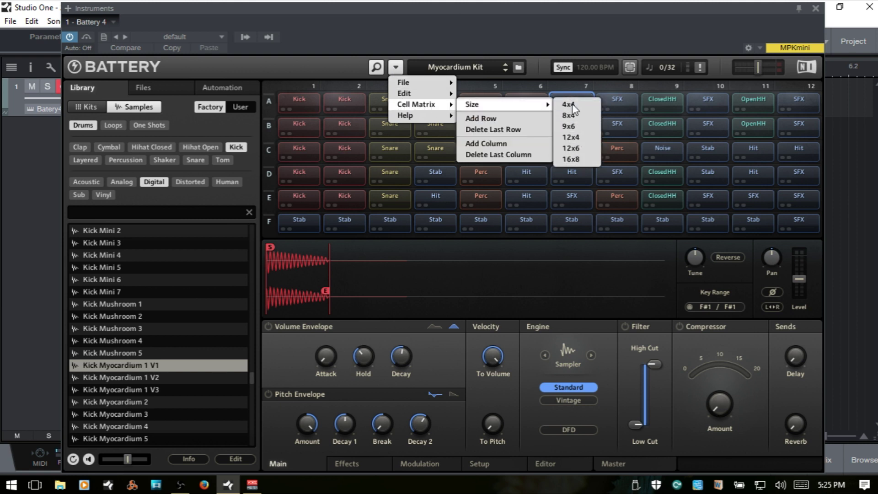
{"action": "left_click", "coordinate": [577, 136]}
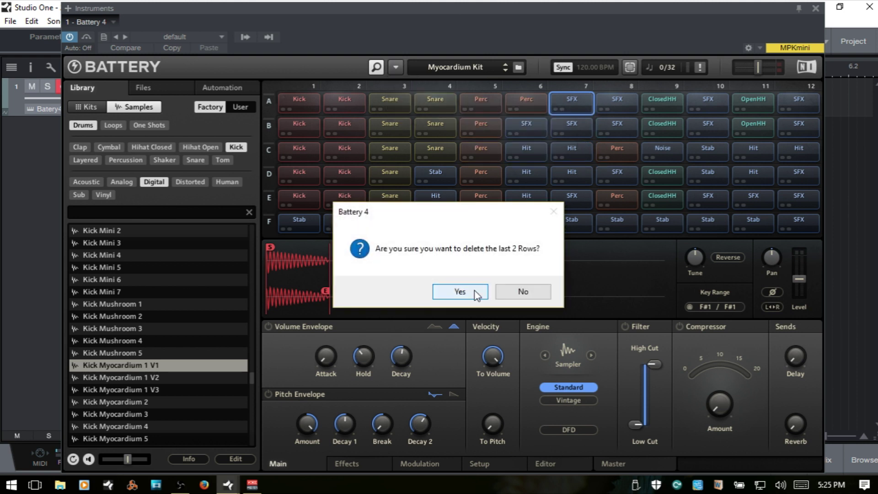
{"action": "left_click", "coordinate": [460, 291]}
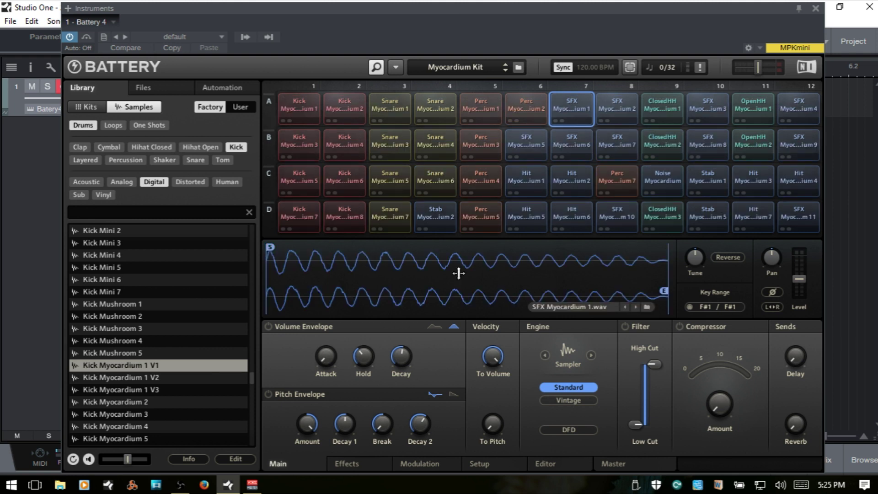
{"action": "left_click", "coordinate": [396, 66]}
{"action": "mouse_move", "coordinate": [404, 94]}
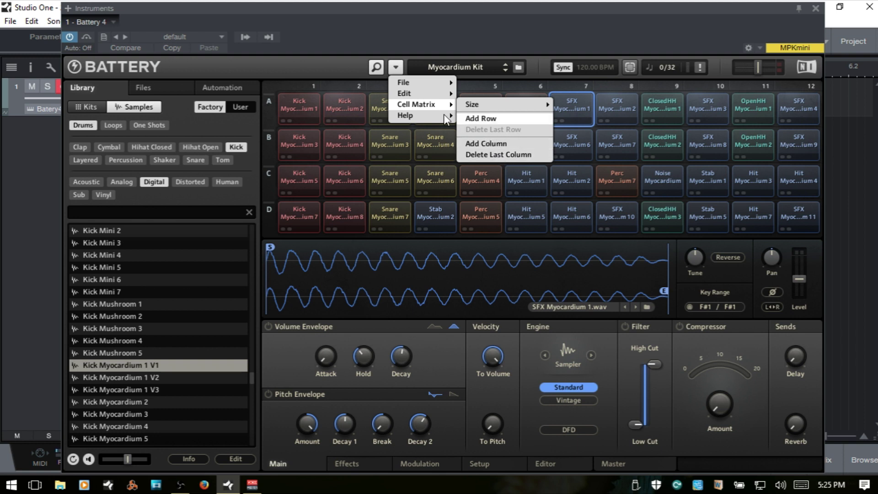
{"action": "left_click", "coordinate": [398, 65]}
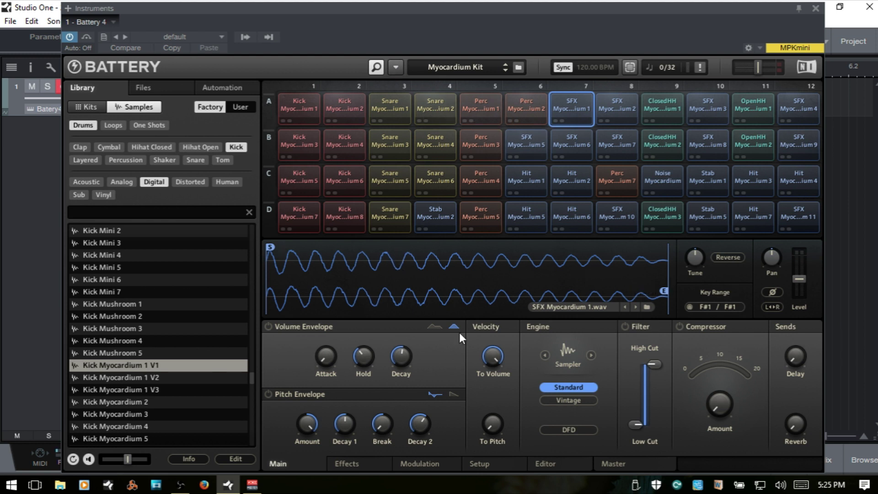
- Select cells A1 through A5 together, raise the volume envelope's attack, and return it to 0 ms
{"action": "left_click", "coordinate": [304, 109]}
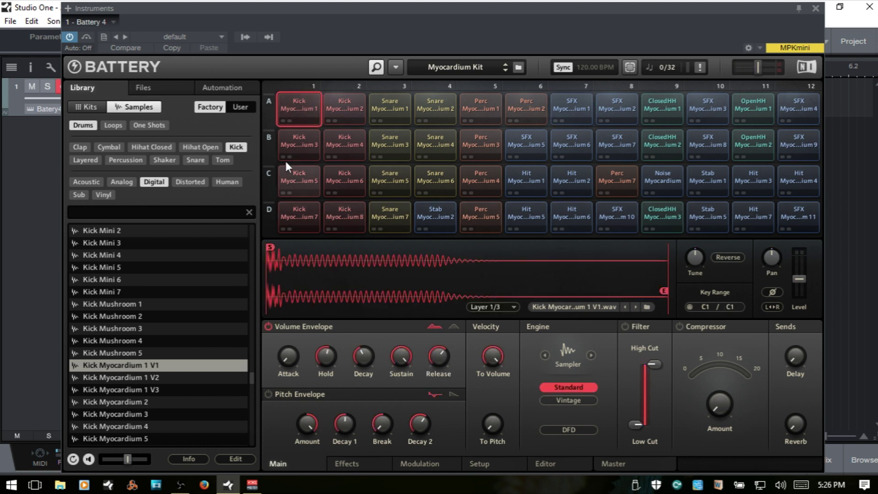
{"action": "left_click", "coordinate": [339, 140]}
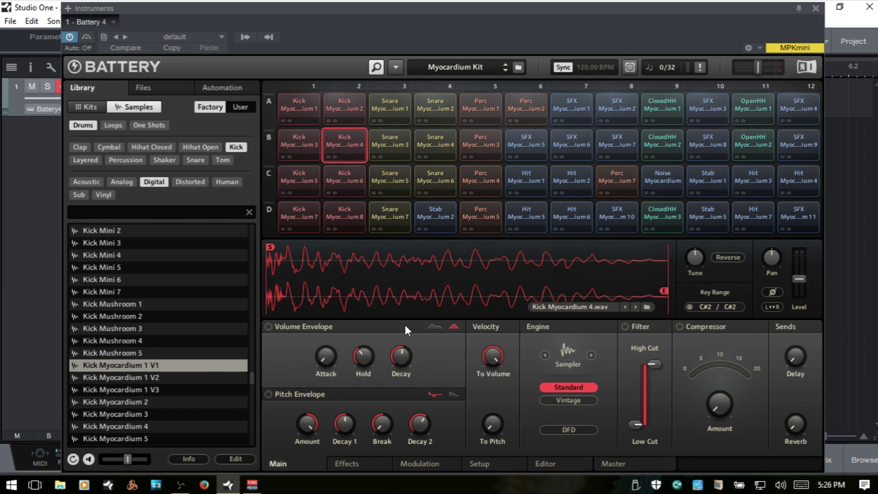
{"action": "left_click", "coordinate": [290, 106]}
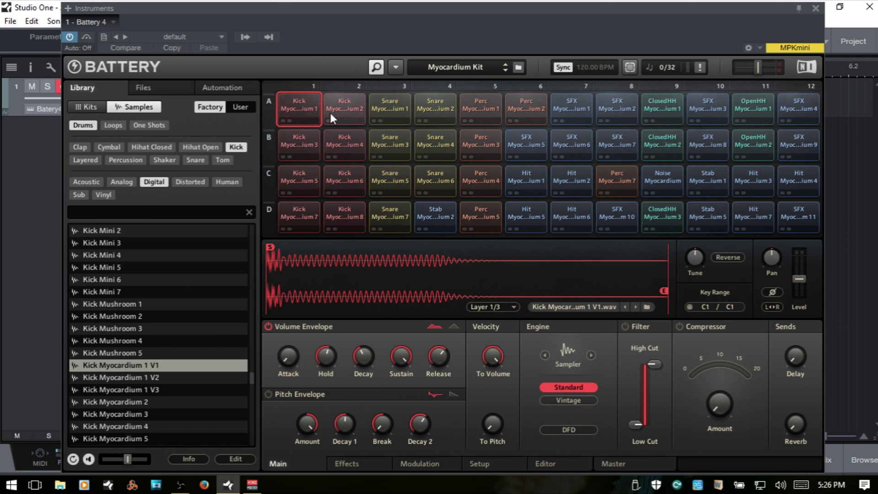
{"action": "left_click", "coordinate": [418, 104], "text": "shift"}
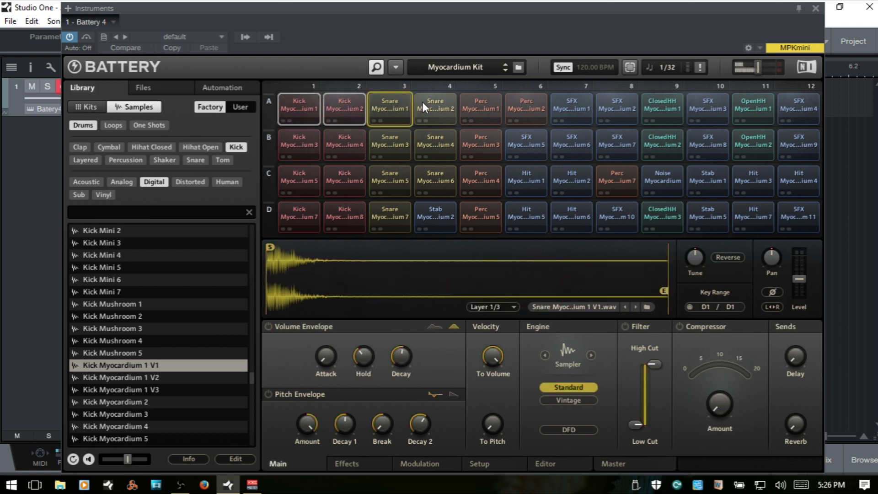
{"action": "left_click", "coordinate": [475, 106], "text": "shift"}
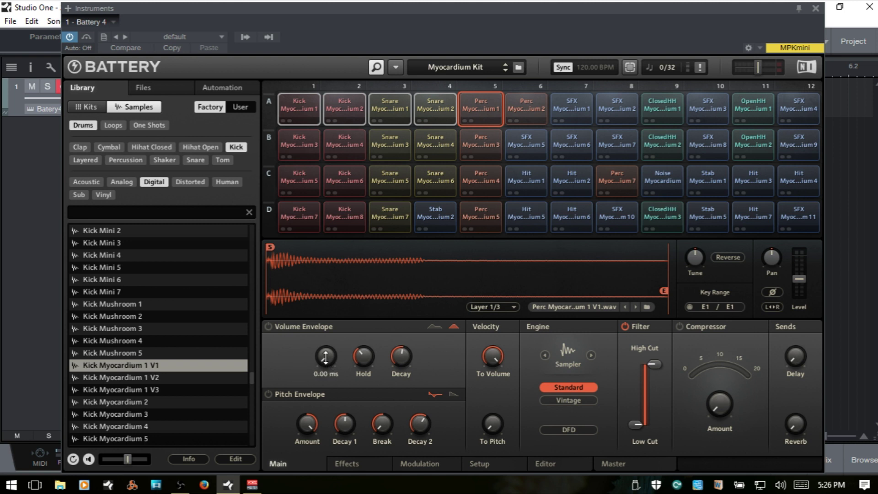
{"action": "left_click_drag", "start_coordinate": [325, 356], "coordinate": [333, 311]}
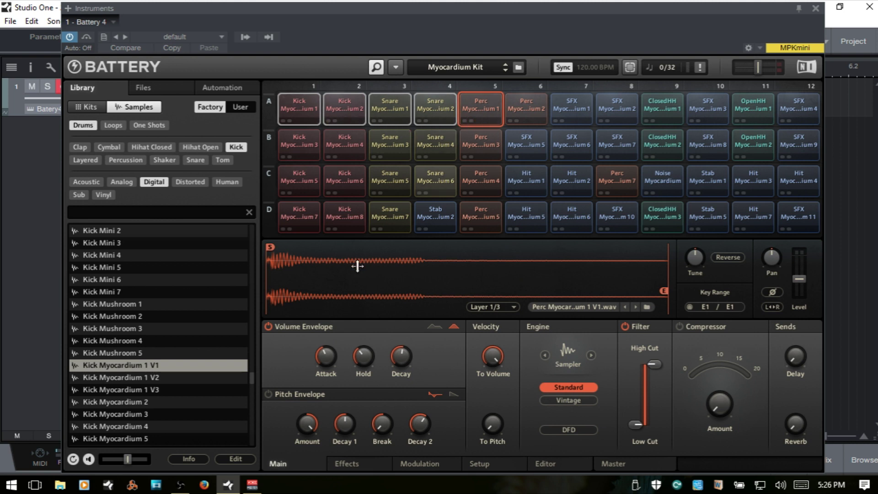
{"action": "mouse_move", "coordinate": [326, 368]}
{"action": "left_click_drag", "start_coordinate": [327, 369], "coordinate": [314, 411]}
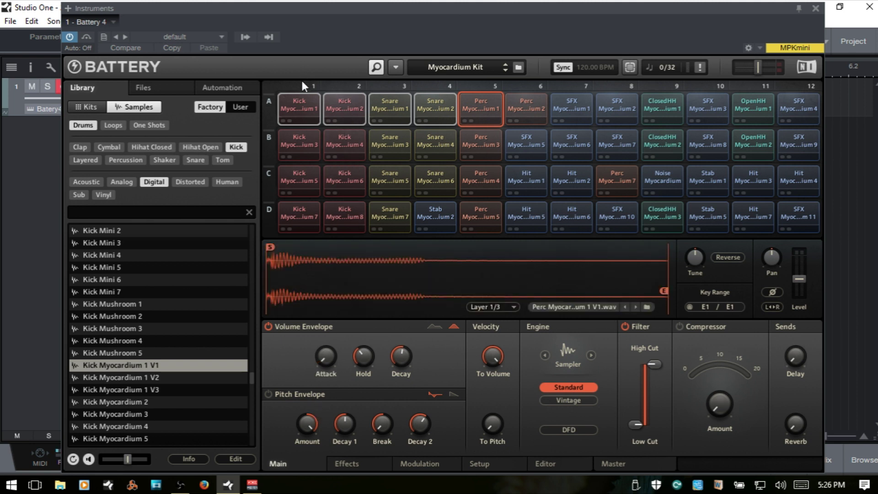
- Select whole rows and columns of cells in turn: rows A and D and columns 4, 6, 7 and 1
{"action": "left_click", "coordinate": [270, 112]}
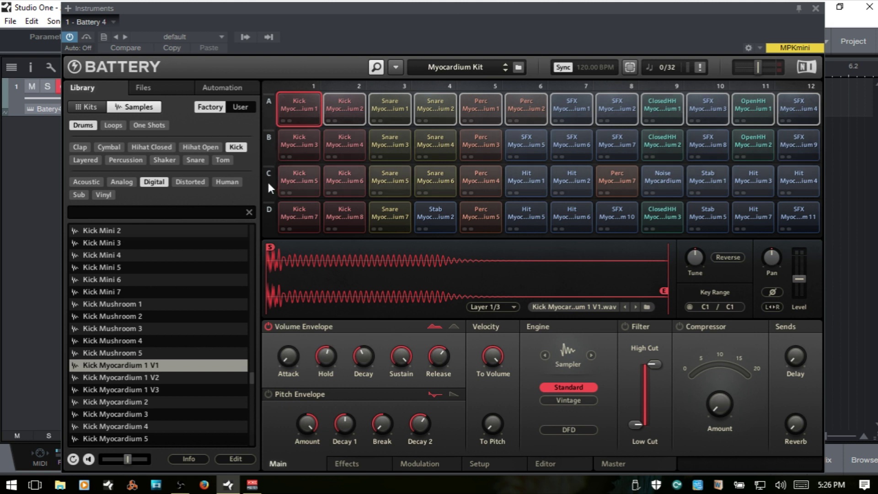
{"action": "left_click", "coordinate": [268, 212]}
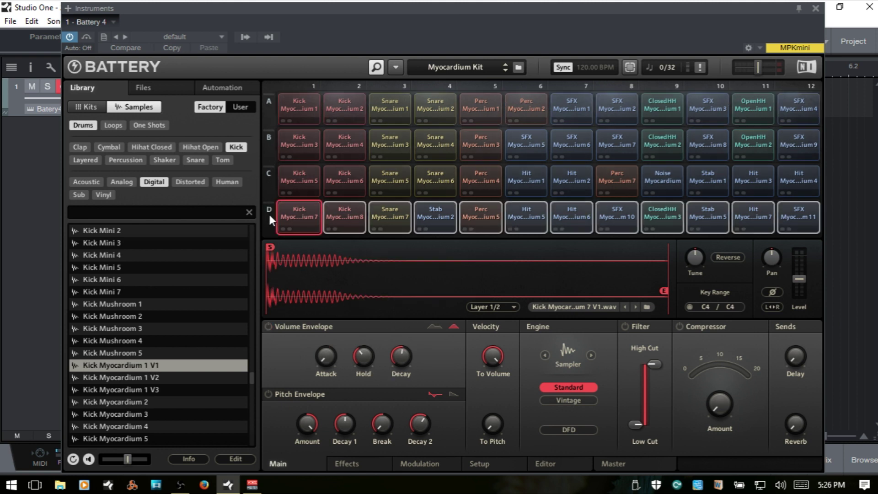
{"action": "left_click", "coordinate": [447, 85]}
{"action": "left_click", "coordinate": [533, 85]}
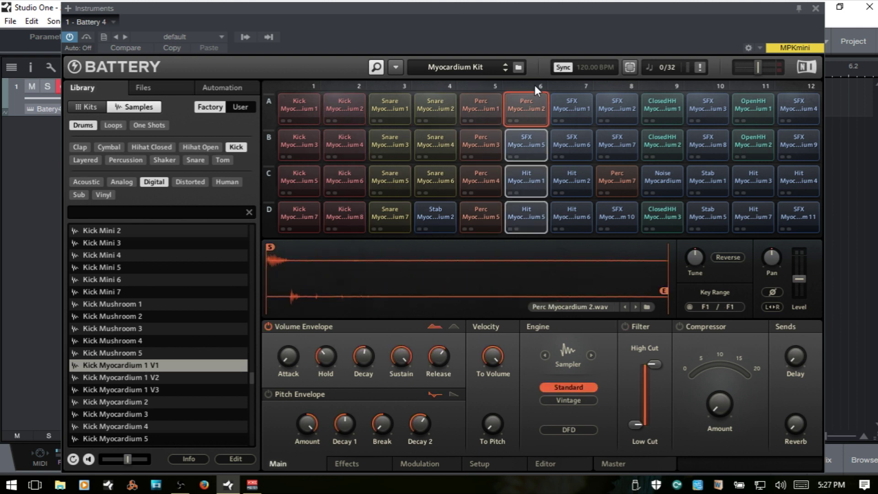
{"action": "left_click", "coordinate": [578, 84]}
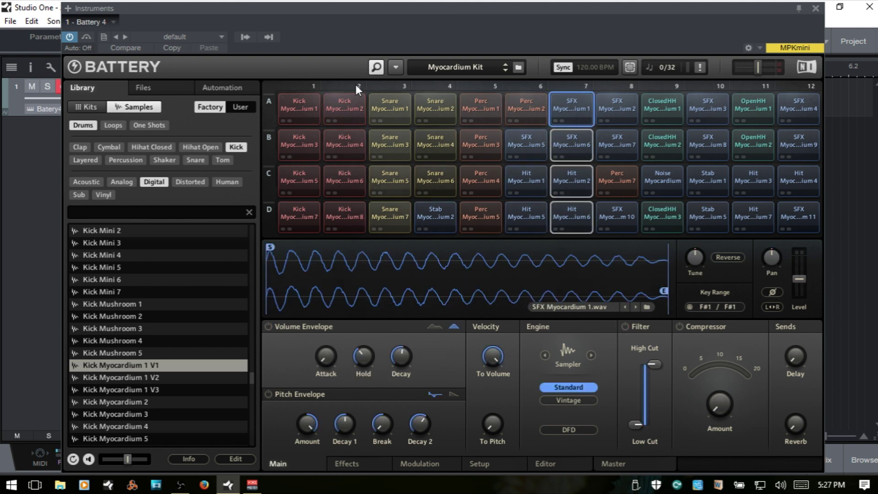
{"action": "left_click", "coordinate": [301, 84]}
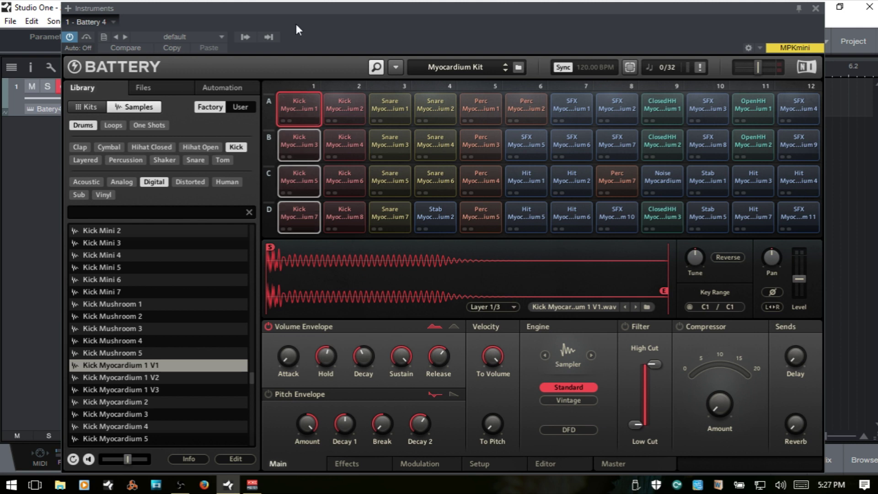
- Audition individual cells, including kick A1, SFX cells B6 and B7, percussion cells in column 5, and A6
{"action": "left_click", "coordinate": [306, 111]}
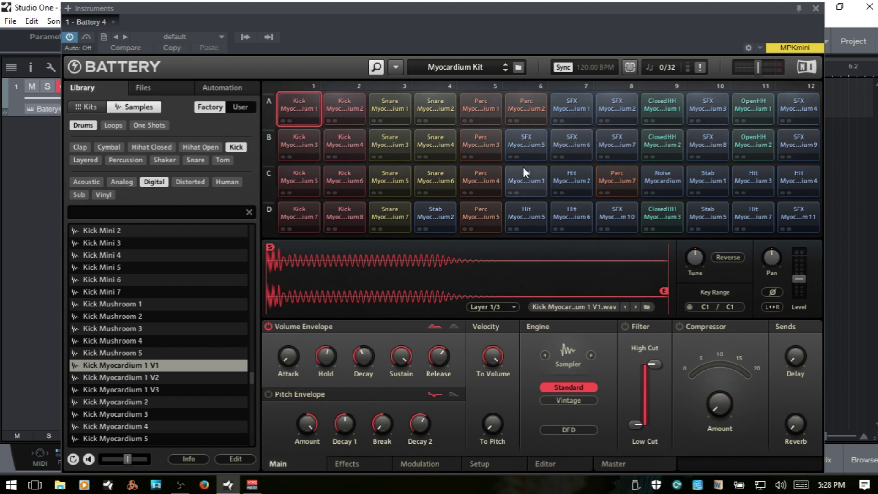
{"action": "left_click", "coordinate": [531, 139]}
{"action": "left_click", "coordinate": [570, 138]}
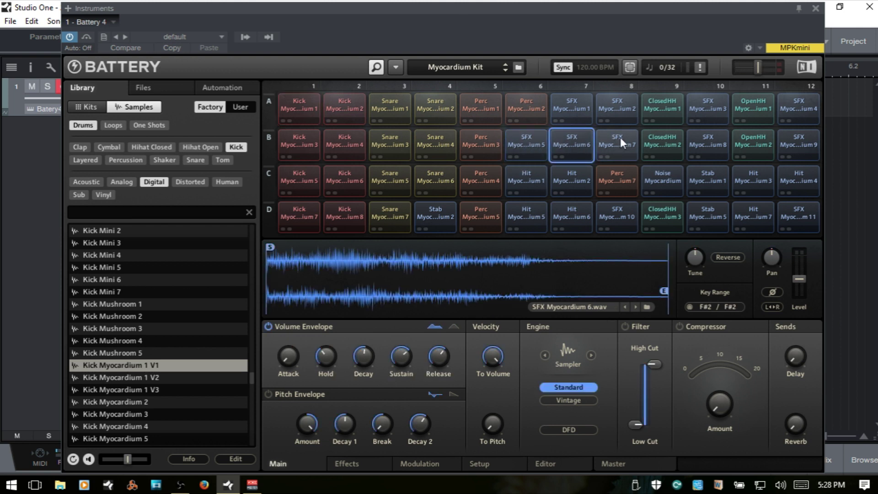
{"action": "left_click", "coordinate": [483, 134]}
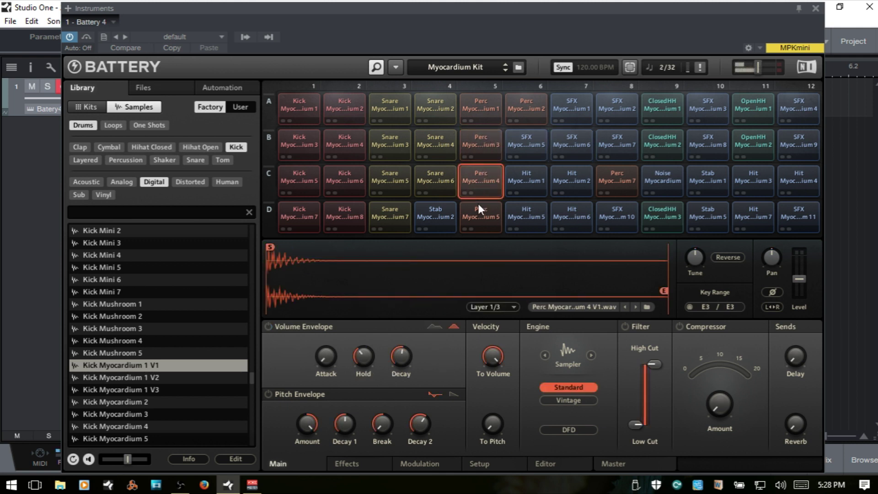
{"action": "left_click", "coordinate": [477, 216]}
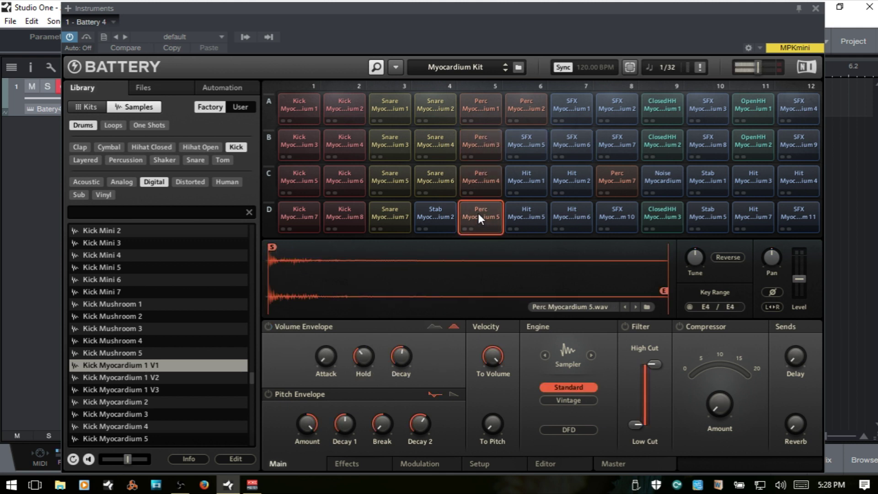
{"action": "left_click", "coordinate": [524, 99]}
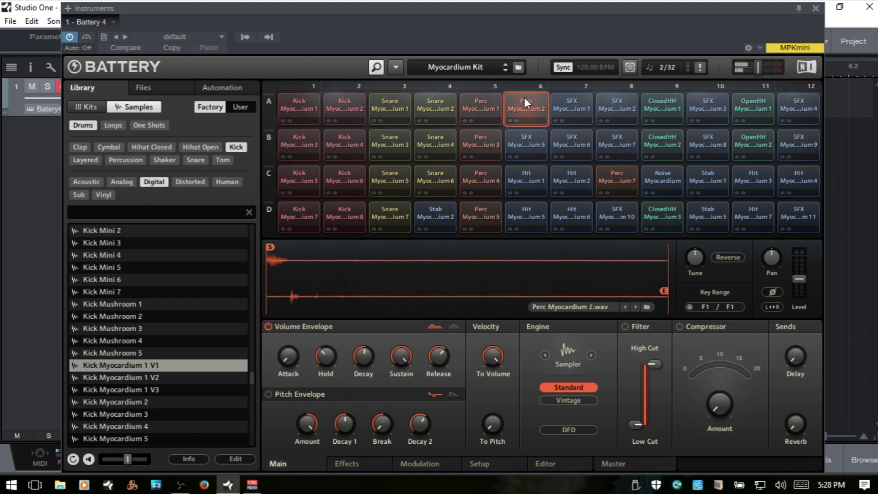
- Change the colour of percussion cell A5 to light blue
{"action": "left_click", "coordinate": [481, 100]}
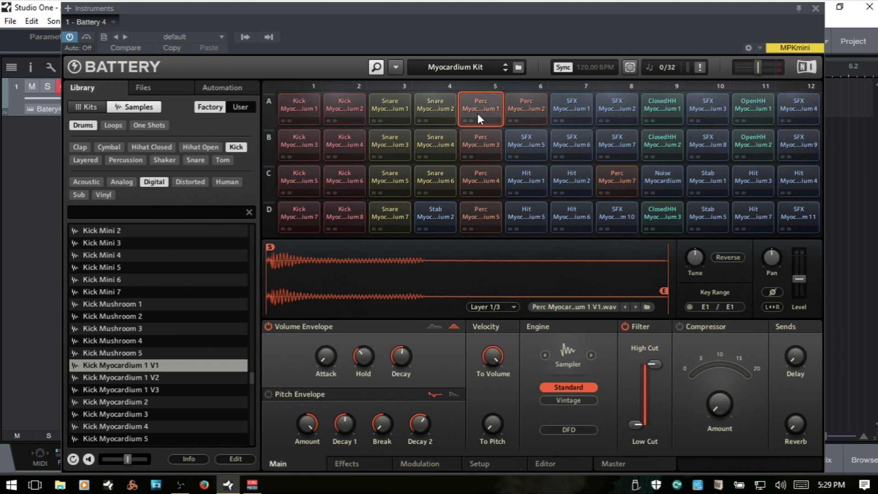
{"action": "right_click", "coordinate": [484, 97]}
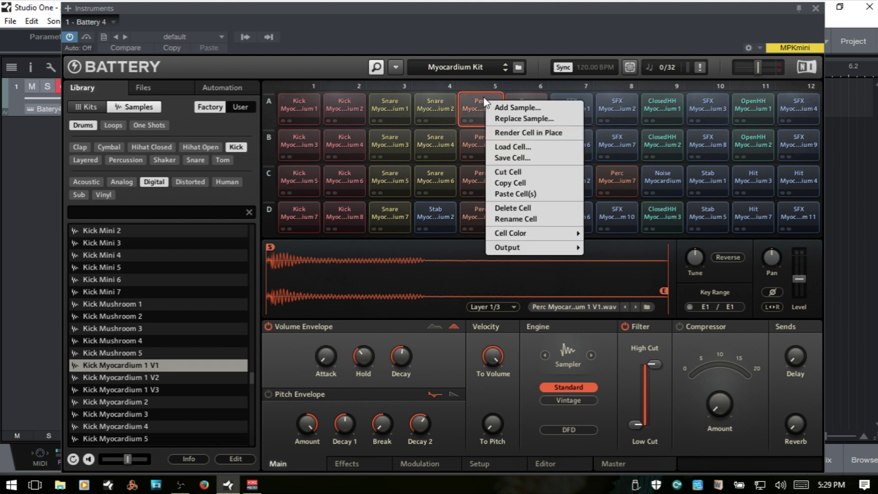
{"action": "mouse_move", "coordinate": [526, 236]}
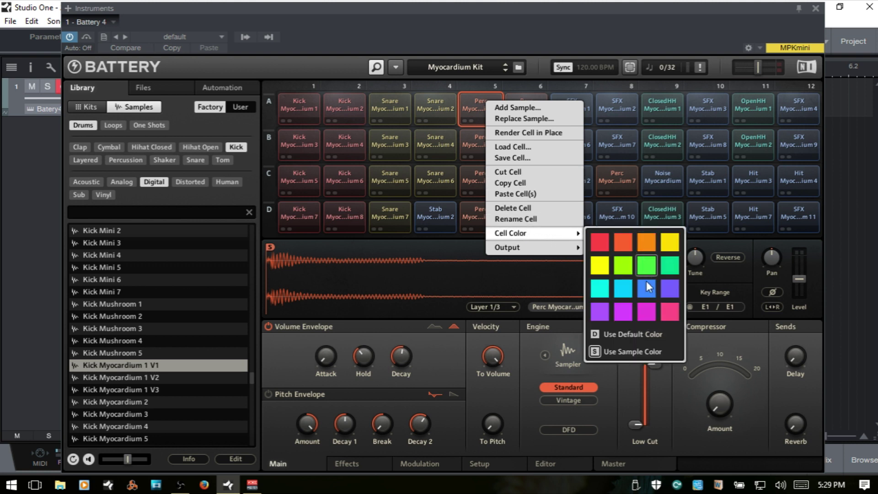
{"action": "left_click", "coordinate": [623, 289]}
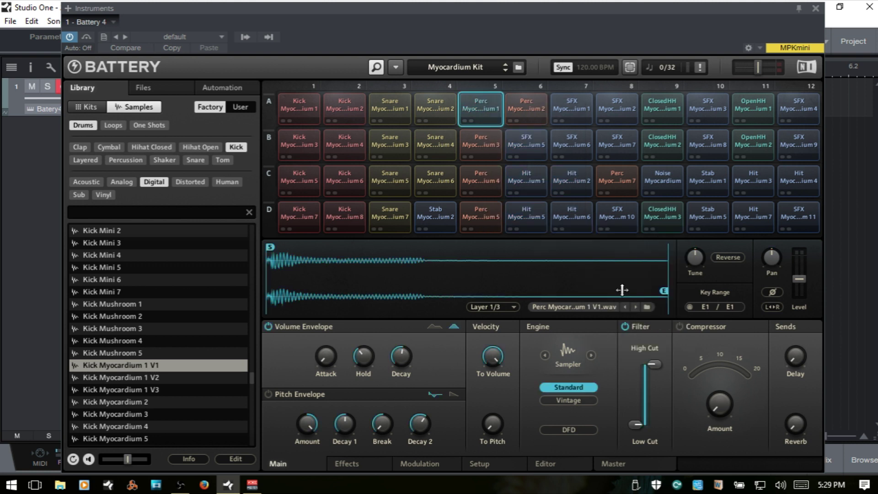
{"action": "right_click", "coordinate": [473, 107]}
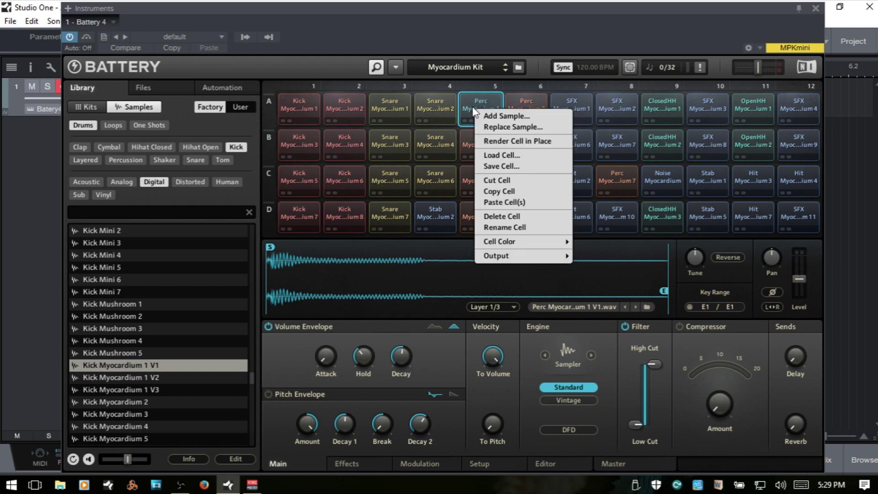
{"action": "left_click", "coordinate": [526, 128]}
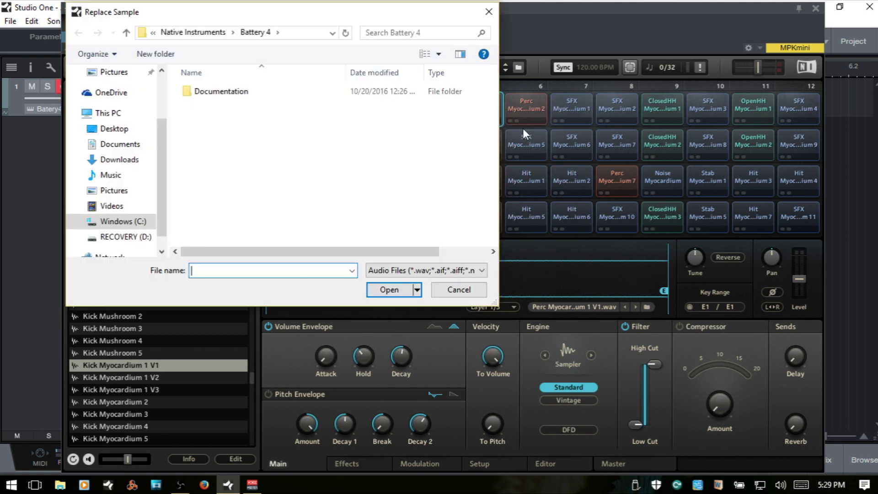
{"action": "left_click", "coordinate": [458, 290]}
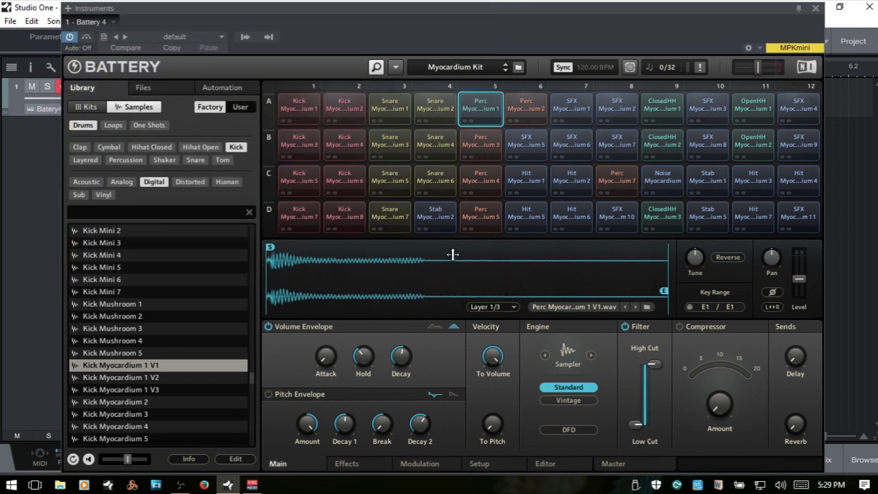
- Route the output of percussion cell A5 to direct out St 3/4
{"action": "right_click", "coordinate": [475, 106]}
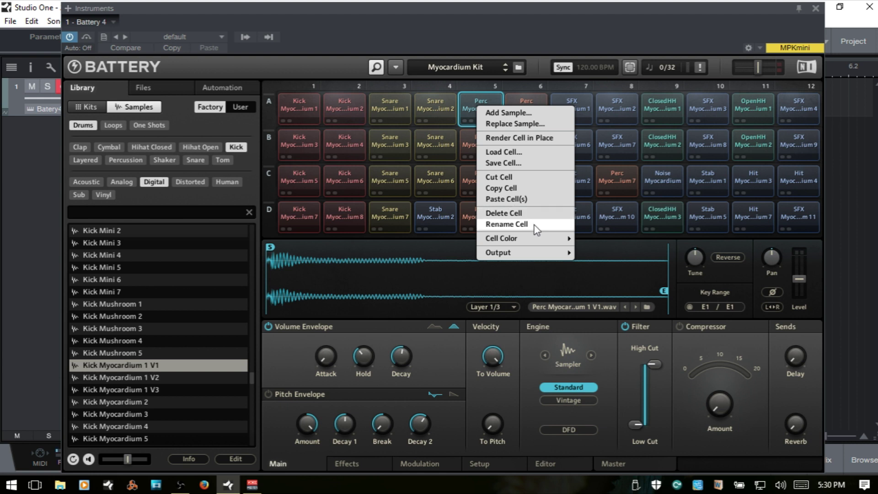
{"action": "mouse_move", "coordinate": [529, 245]}
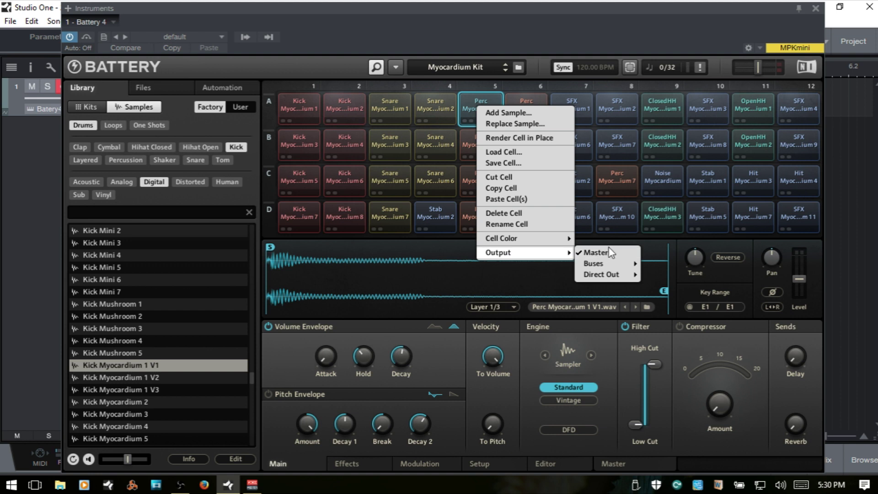
{"action": "mouse_move", "coordinate": [599, 265]}
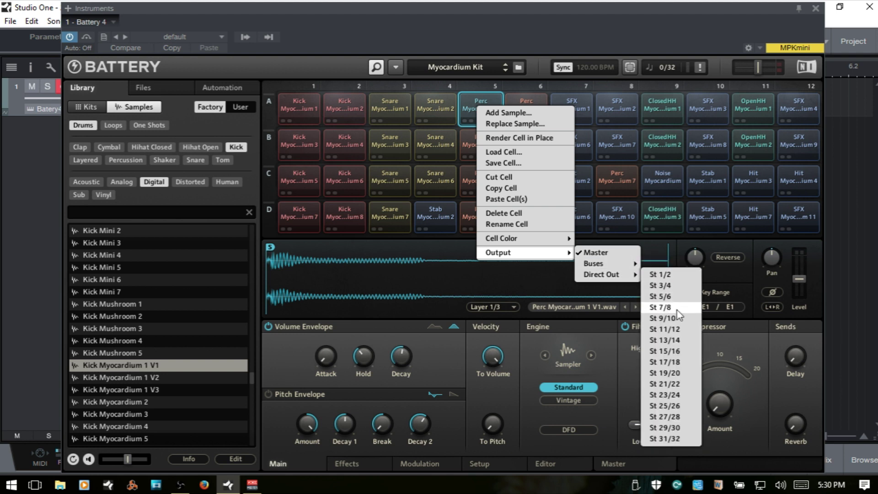
{"action": "left_click", "coordinate": [675, 287]}
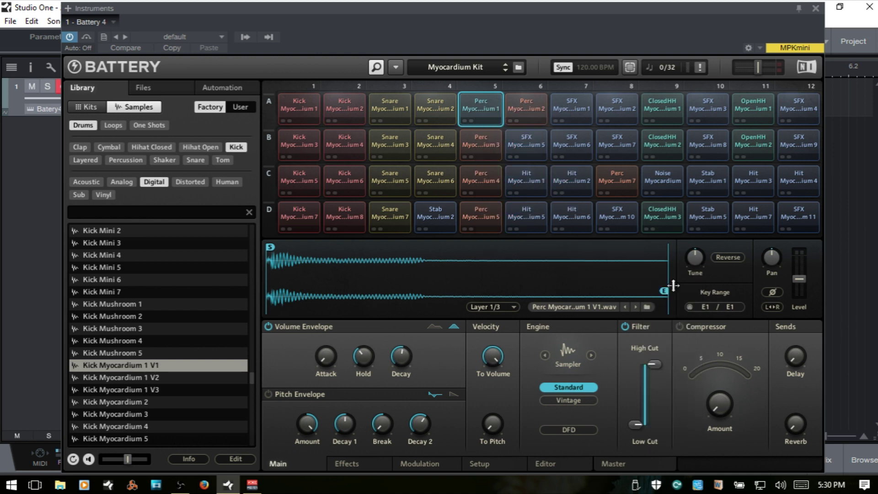
- Show the mixer console with the Battery 4 channel and reopen the instrument's editor from there
{"action": "left_click", "coordinate": [815, 8]}
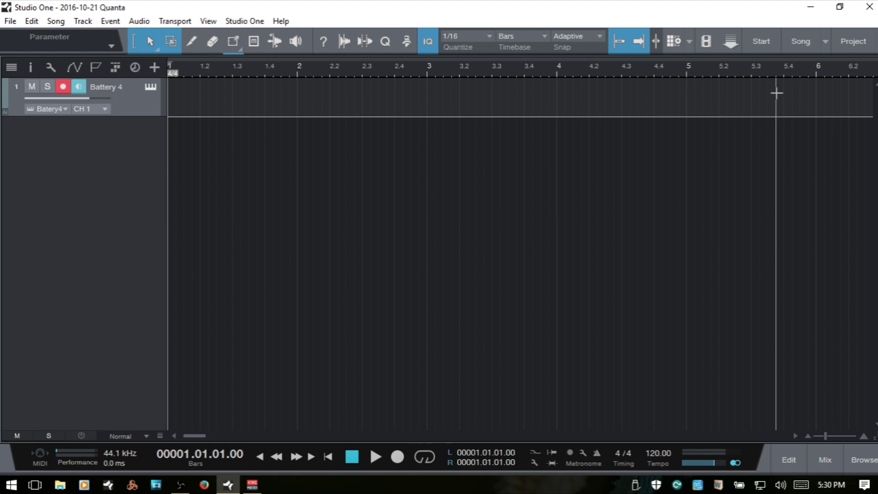
{"action": "key", "text": "F3"}
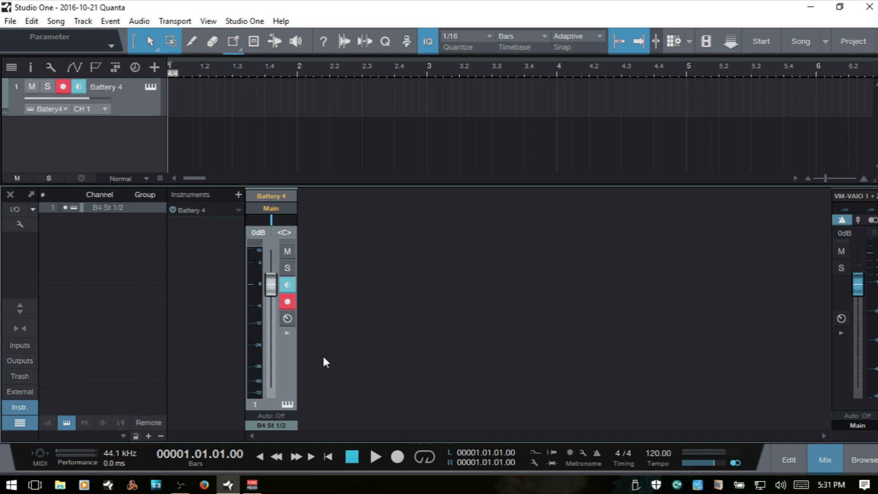
{"action": "left_click", "coordinate": [289, 404]}
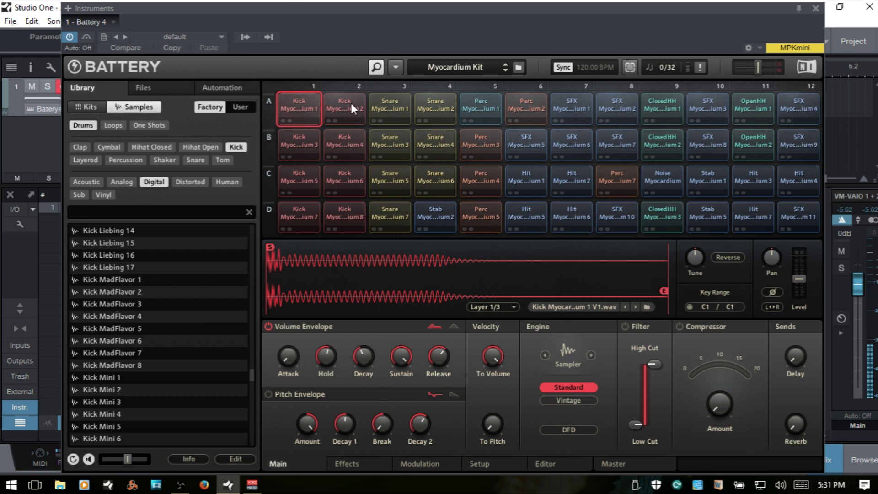
- Audition percussion cell A5 and view its cell options
{"action": "left_click", "coordinate": [491, 110]}
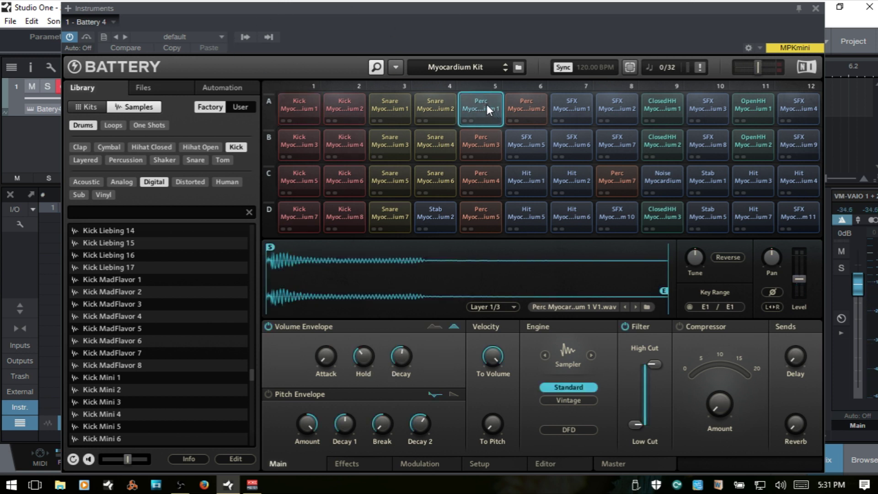
{"action": "left_click", "coordinate": [486, 104]}
{"action": "right_click", "coordinate": [487, 104]}
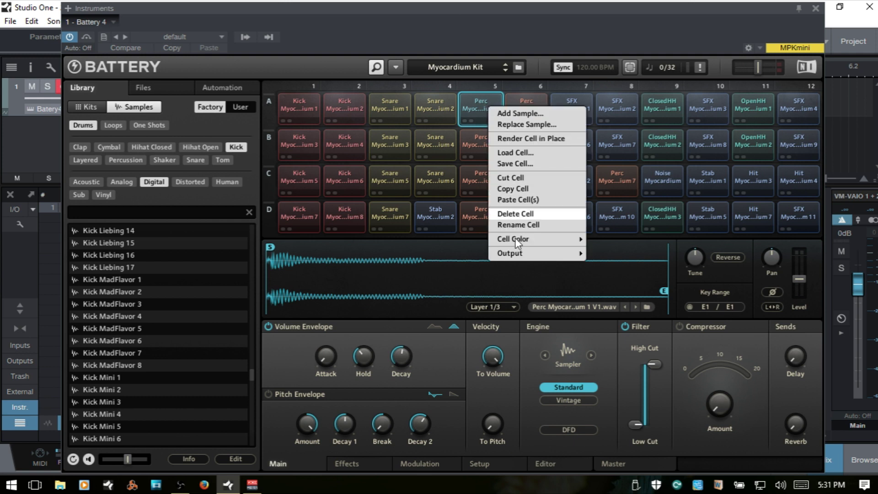
{"action": "left_click", "coordinate": [478, 104]}
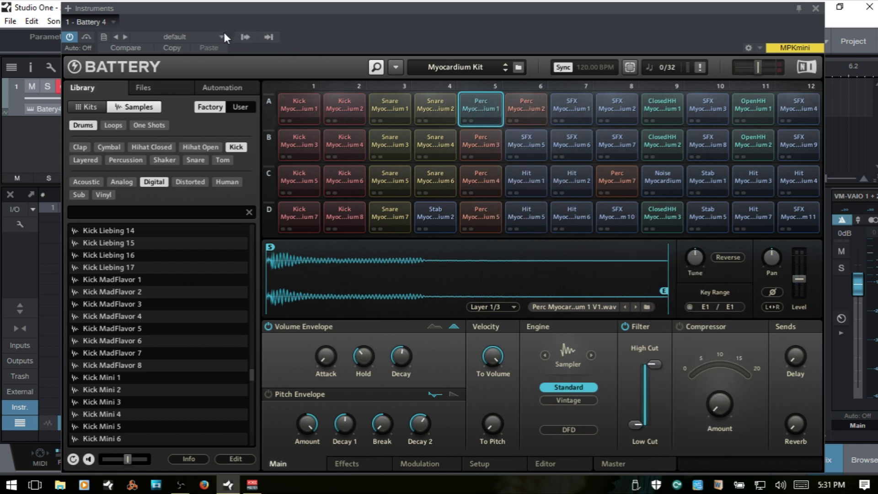
- Activate the B4 St 3/4 instrument output in Studio One and play percussion cell A5 through it
{"action": "left_click", "coordinate": [245, 37]}
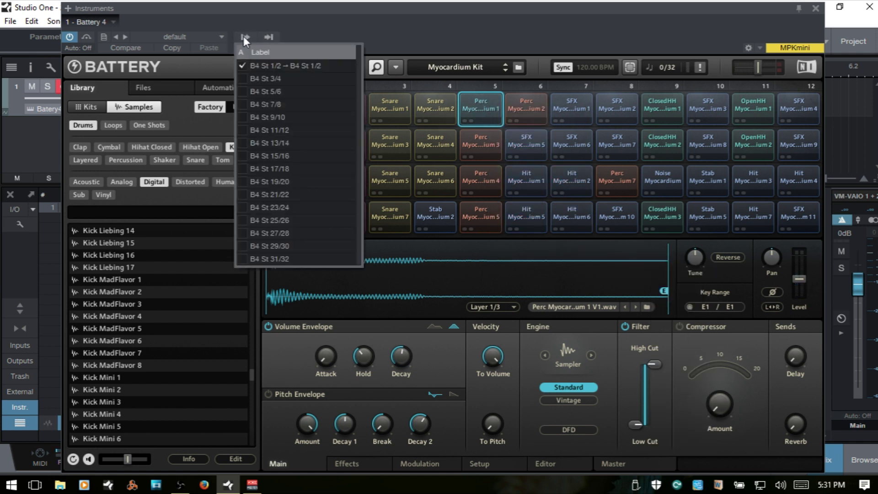
{"action": "left_click", "coordinate": [243, 78]}
{"action": "left_click", "coordinate": [366, 26]}
{"action": "left_click", "coordinate": [480, 101]}
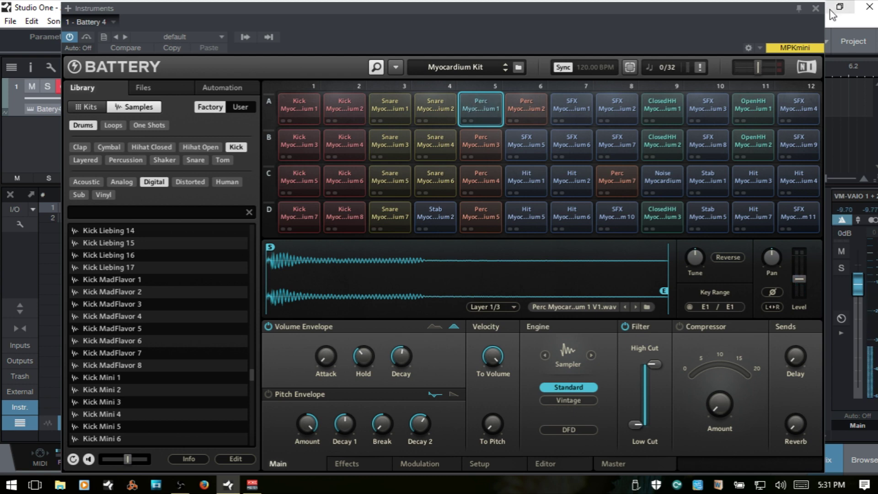
- Inspect the Battery 4 output channels in the mixer, hide the mixer and reopen Battery 4
{"action": "left_click", "coordinate": [816, 9]}
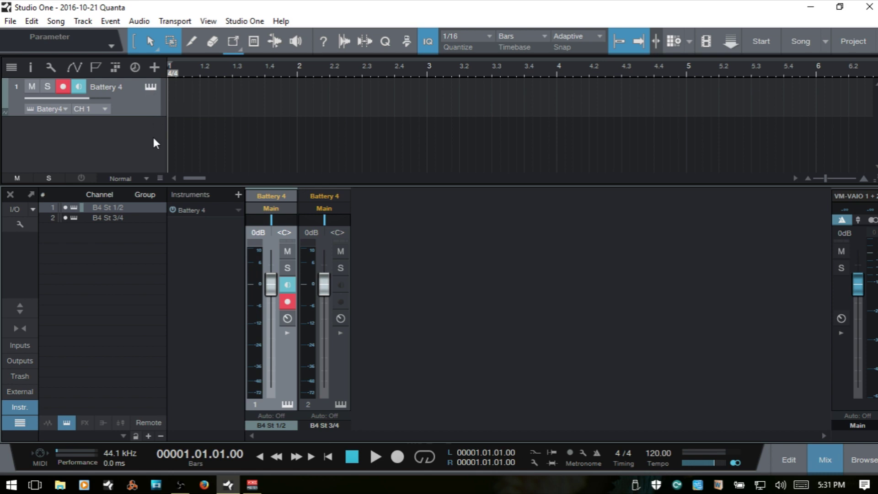
{"action": "key", "text": "F3"}
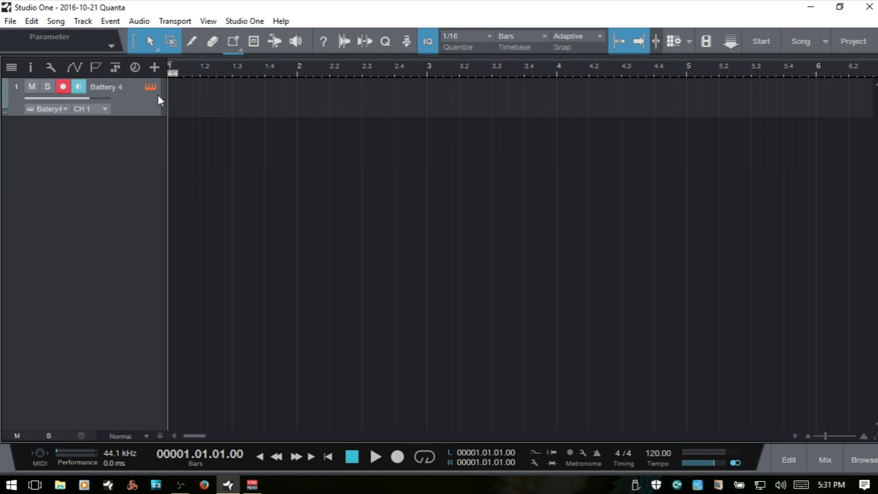
{"action": "key", "text": "F11"}
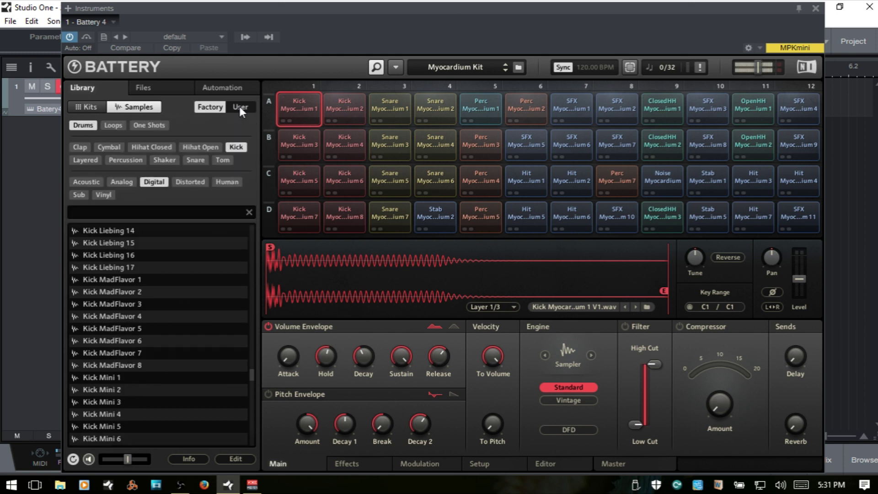
- Route the output of percussion cell A5 to Bus 1
{"action": "left_click", "coordinate": [480, 103]}
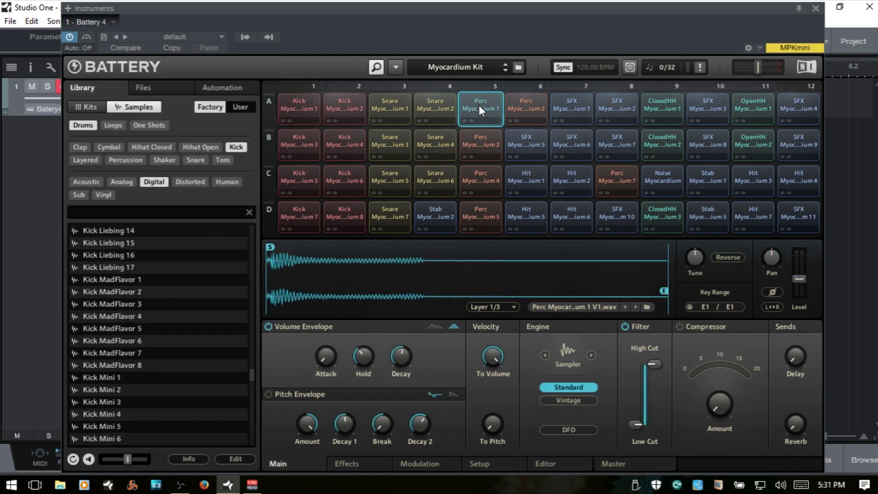
{"action": "right_click", "coordinate": [479, 105]}
{"action": "mouse_move", "coordinate": [515, 263]}
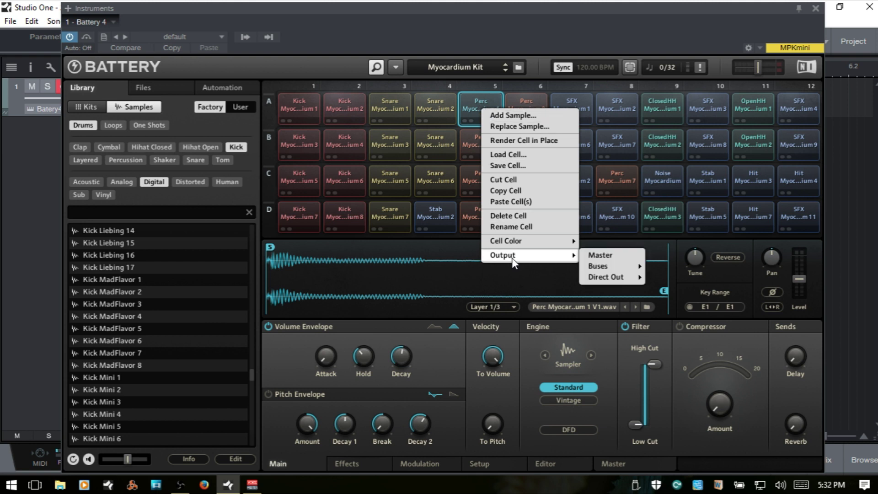
{"action": "mouse_move", "coordinate": [603, 267]}
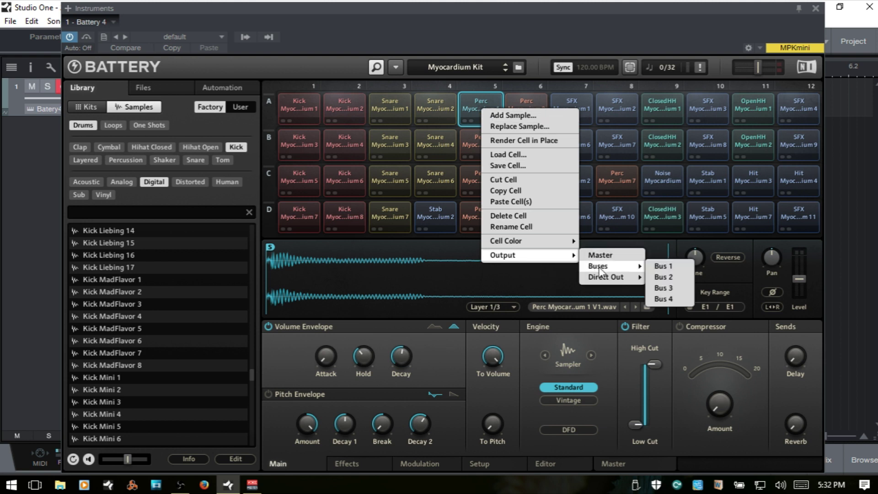
{"action": "left_click", "coordinate": [663, 267]}
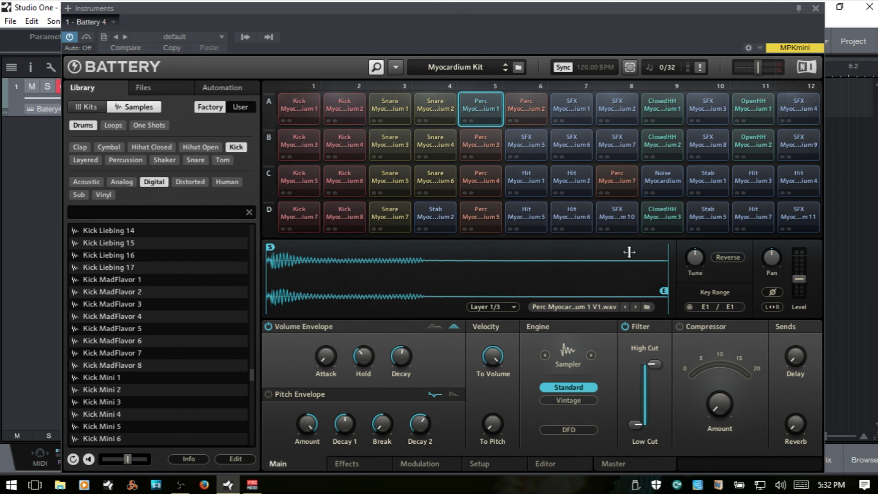
- Look through the Effects, Modulation, Setup and Editor pages for percussion cell A5
{"action": "left_click", "coordinate": [366, 465]}
{"action": "left_click", "coordinate": [422, 465]}
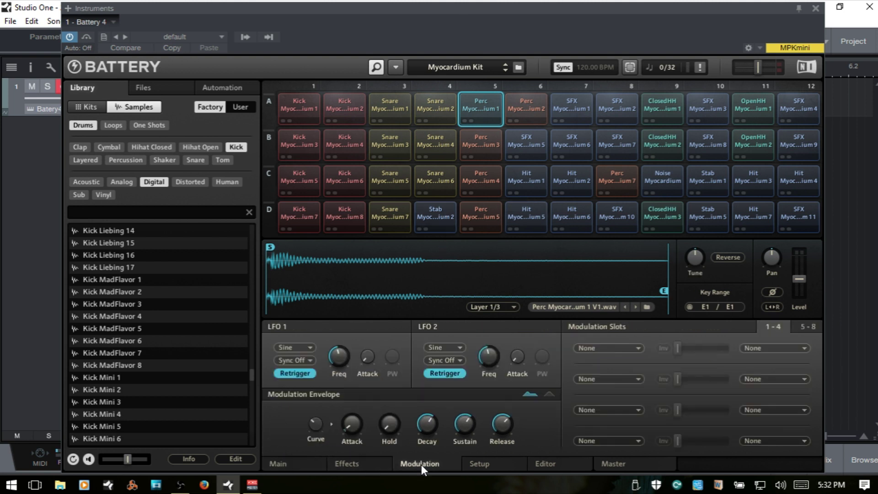
{"action": "left_click", "coordinate": [485, 465]}
{"action": "left_click", "coordinate": [552, 464]}
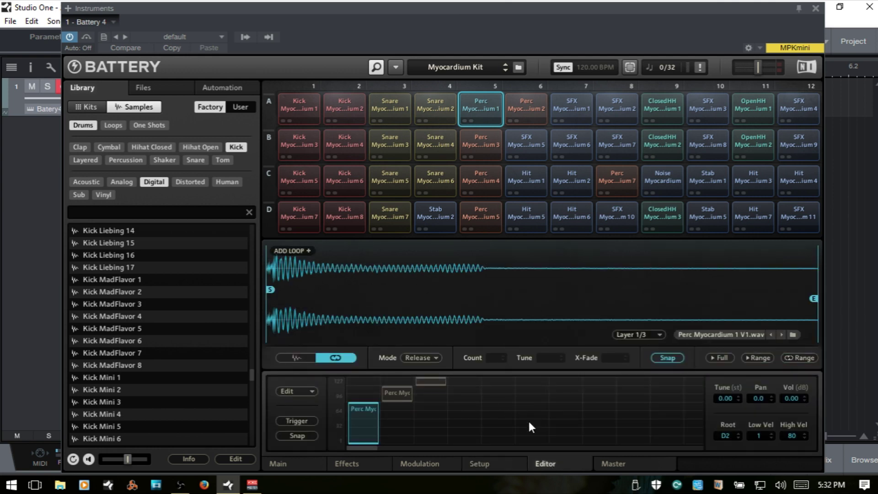
- Display the Master page and select Bus 1 to examine its effects and the cell routed to it
{"action": "left_click", "coordinate": [622, 463]}
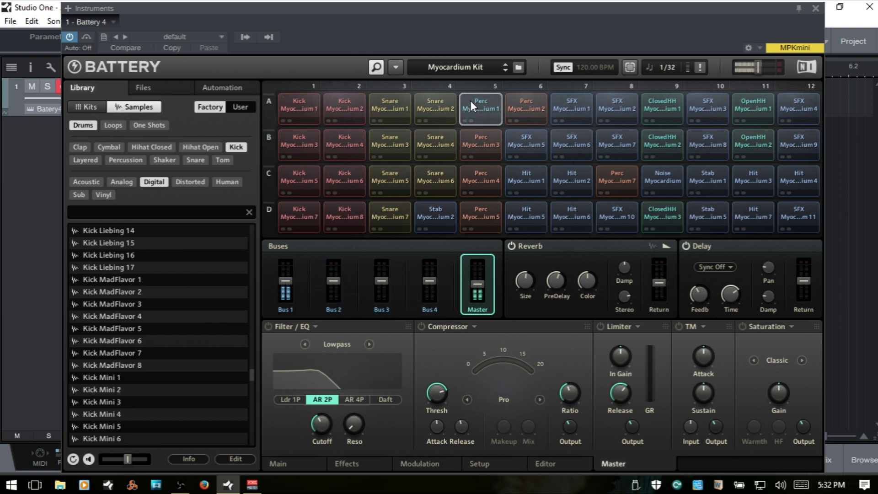
{"action": "left_click", "coordinate": [287, 299]}
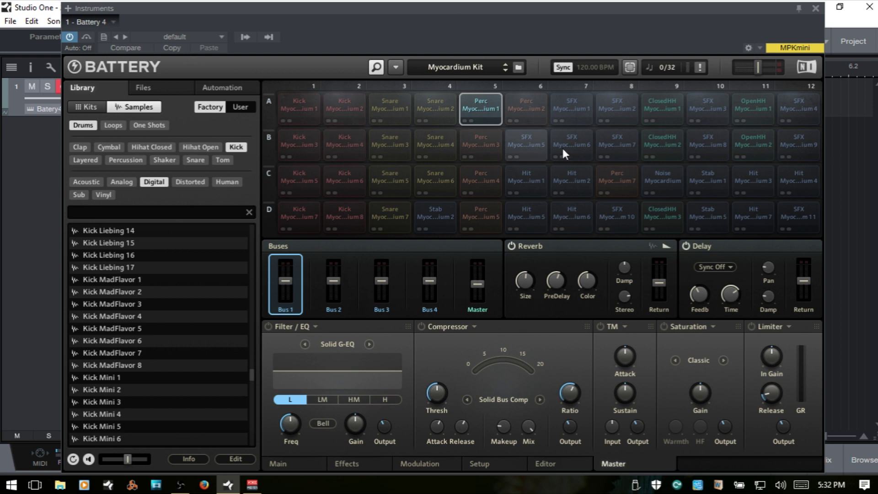
{"action": "mouse_move", "coordinate": [282, 286]}
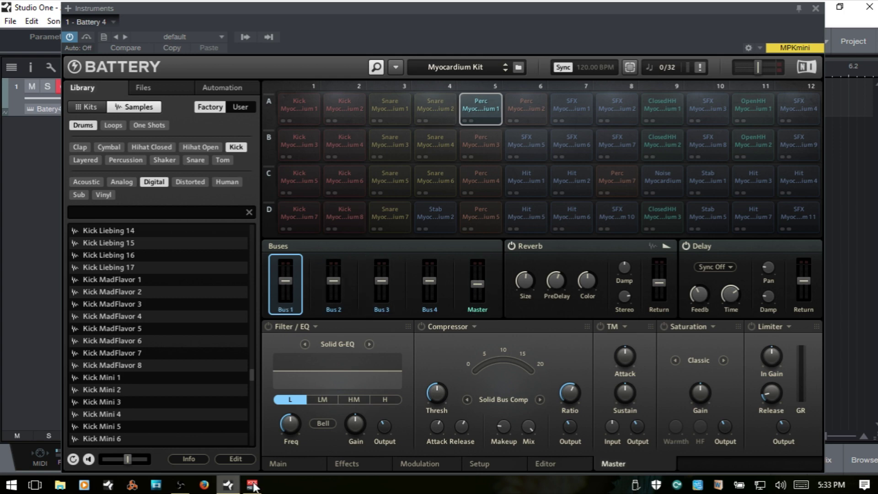
- Return to the Main page and audition the row A cells one by one from A4 to A10
{"action": "left_click", "coordinate": [289, 465]}
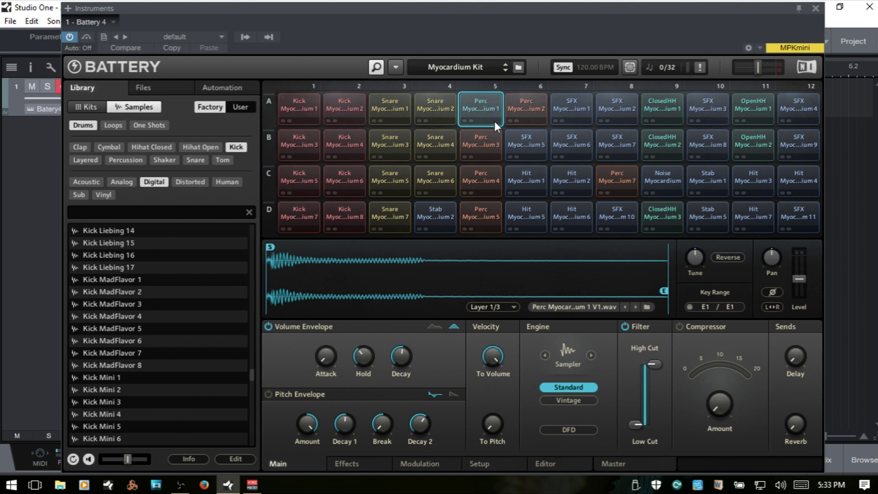
{"action": "left_click", "coordinate": [435, 102]}
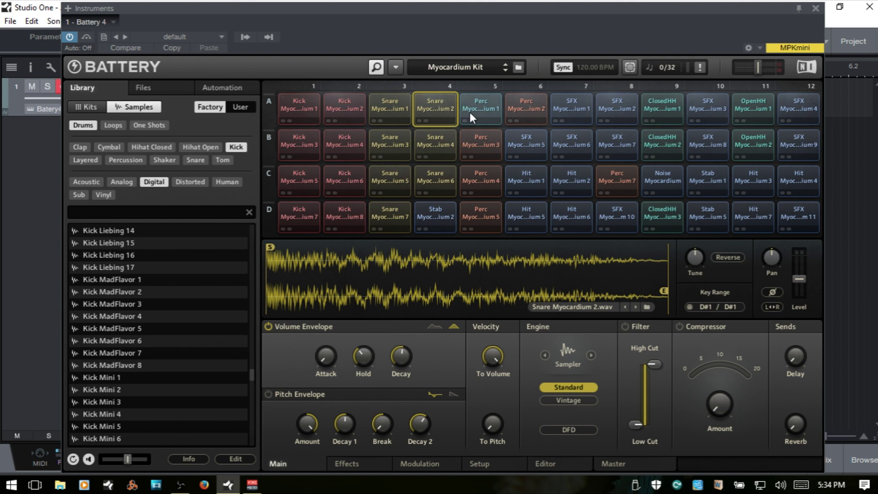
{"action": "left_click", "coordinate": [482, 108]}
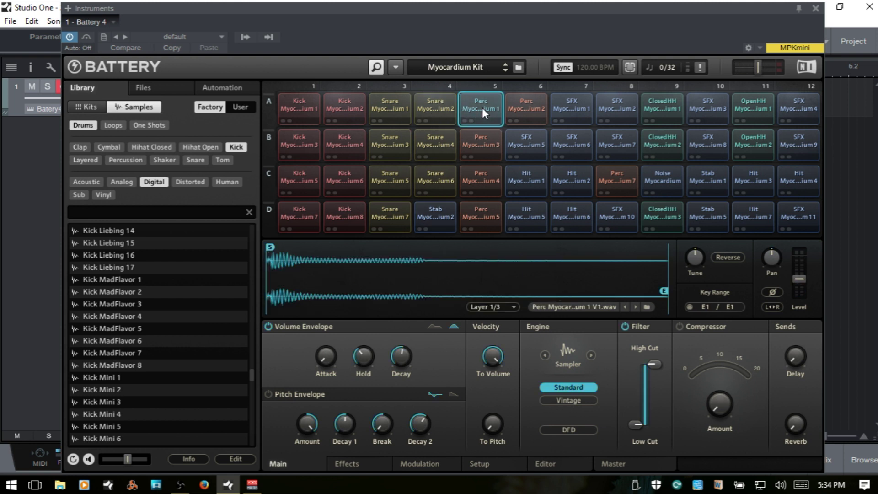
{"action": "left_click", "coordinate": [530, 108]}
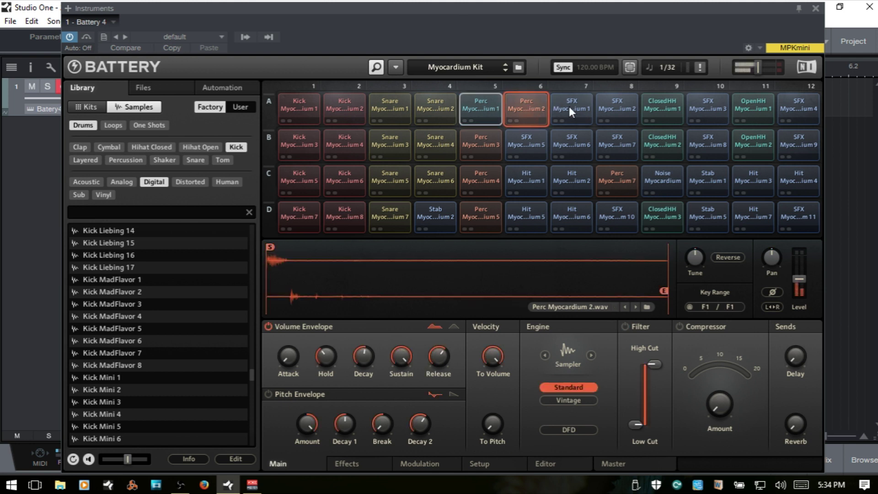
{"action": "left_click", "coordinate": [572, 106]}
{"action": "left_click", "coordinate": [613, 106]}
{"action": "left_click", "coordinate": [662, 108]}
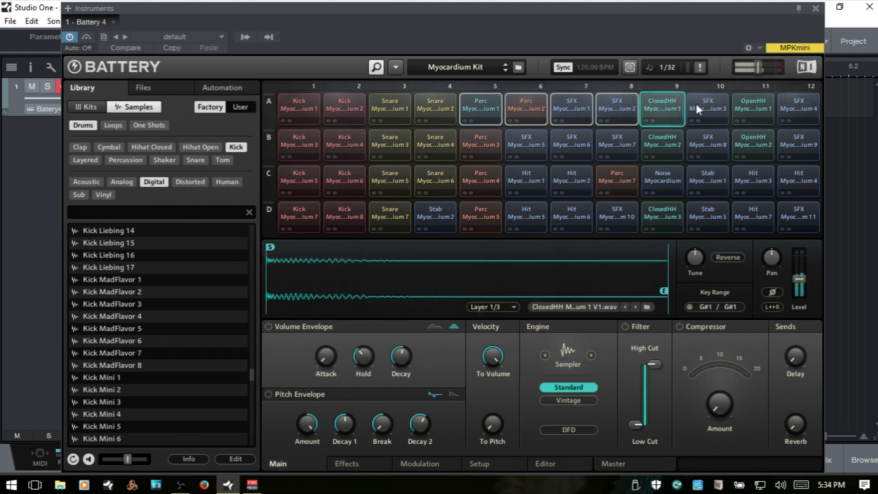
{"action": "left_click", "coordinate": [704, 104]}
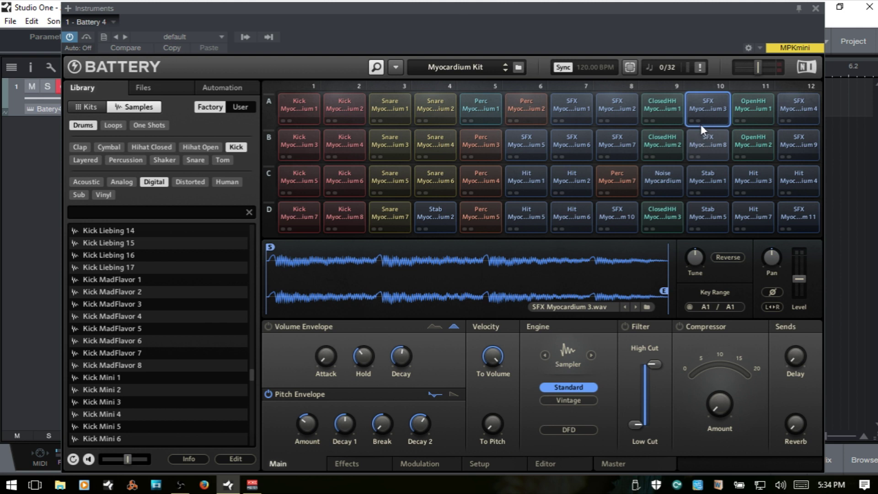
- Delete SFX cell A10 from the matrix
{"action": "right_click", "coordinate": [708, 108]}
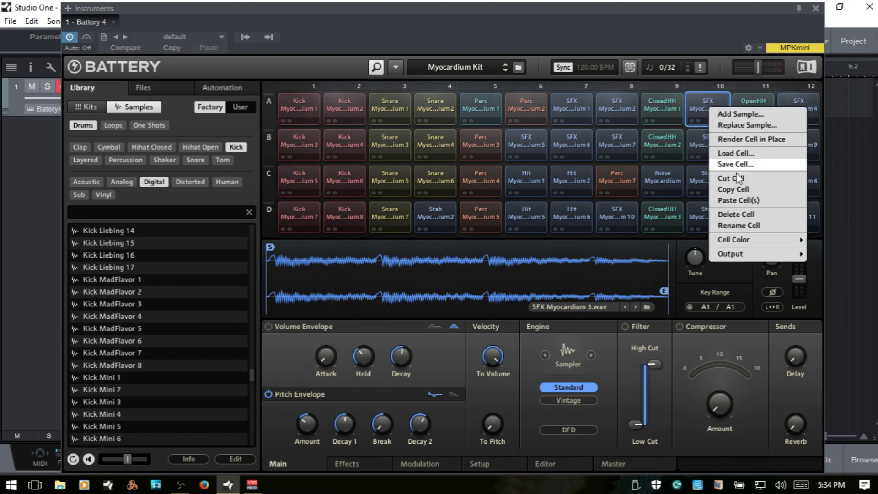
{"action": "left_click", "coordinate": [737, 215]}
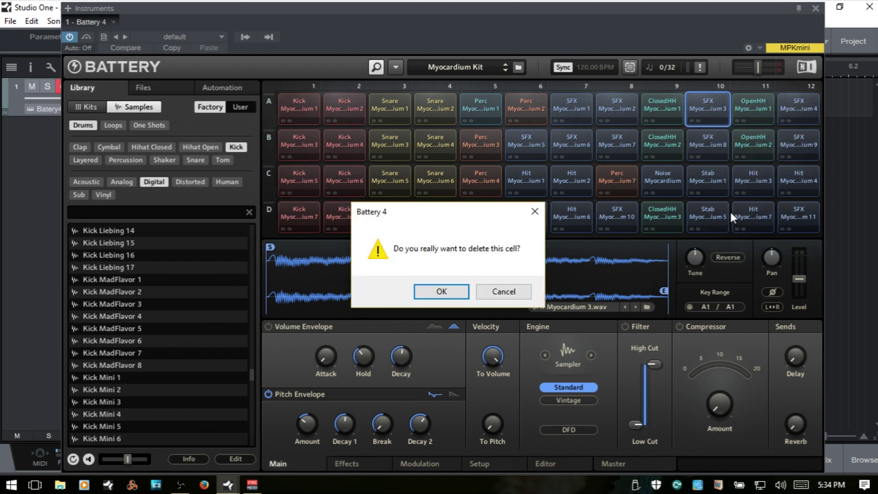
{"action": "left_click", "coordinate": [438, 293]}
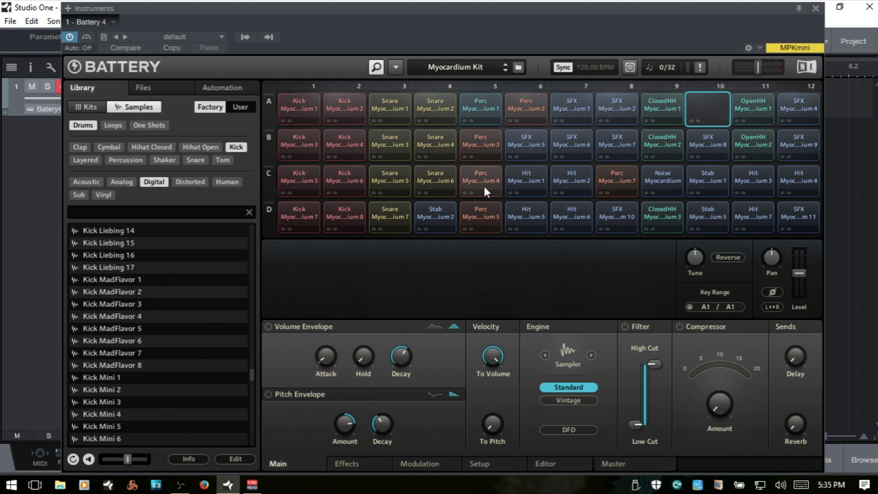
- Audition kick cells in columns 1 and 2, including A1, B1, B2 and C2
{"action": "left_click", "coordinate": [301, 106]}
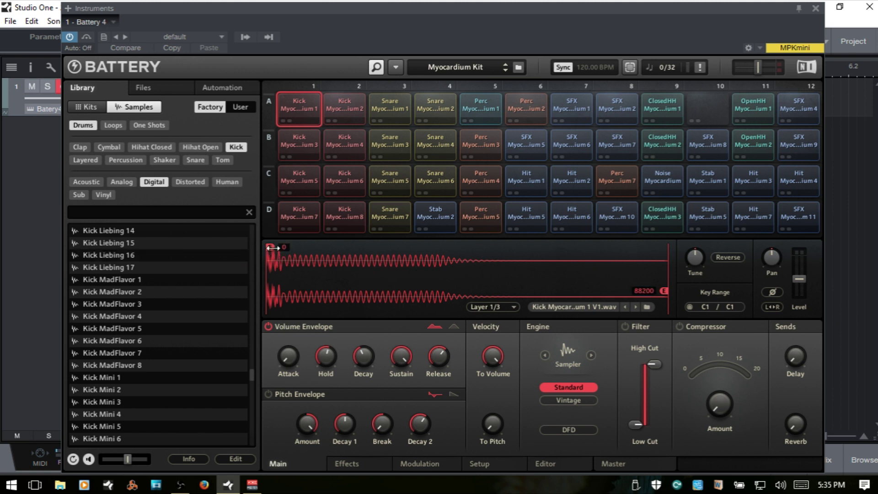
{"action": "left_click", "coordinate": [290, 103]}
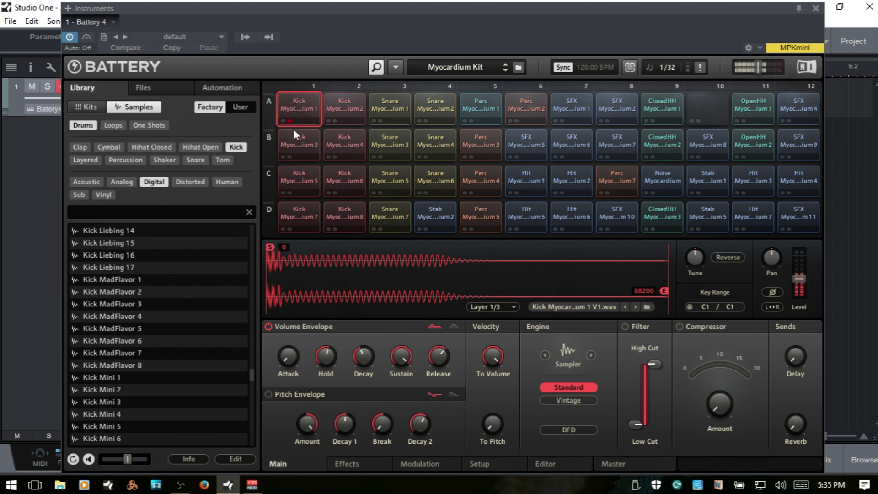
{"action": "left_click", "coordinate": [295, 132]}
{"action": "left_click", "coordinate": [344, 136]}
{"action": "left_click", "coordinate": [344, 174]}
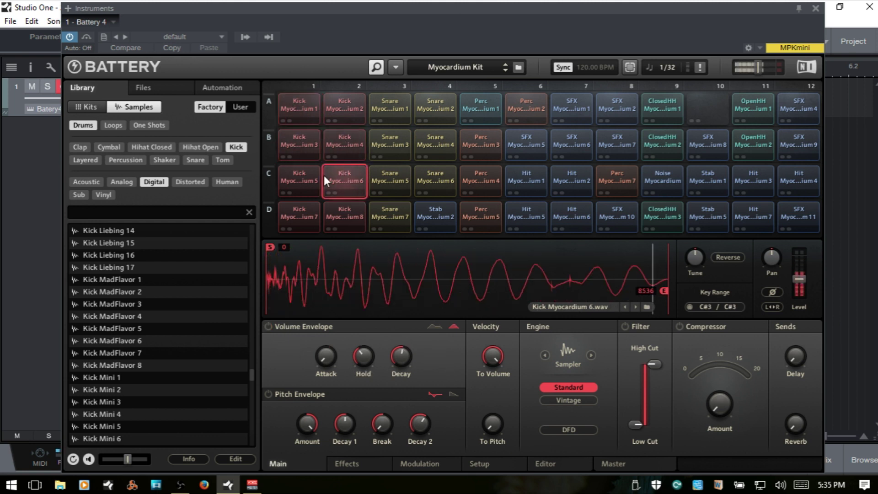
{"action": "left_click", "coordinate": [319, 180]}
- Shorten the sample in stab cell D4 by moving its end marker back to slightly past the middle of the waveform
{"action": "left_click", "coordinate": [443, 220]}
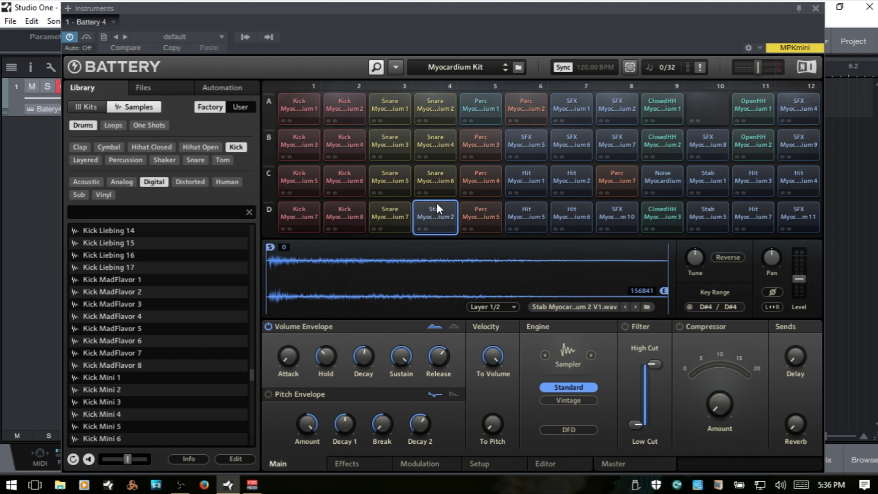
{"action": "left_click", "coordinate": [437, 204]}
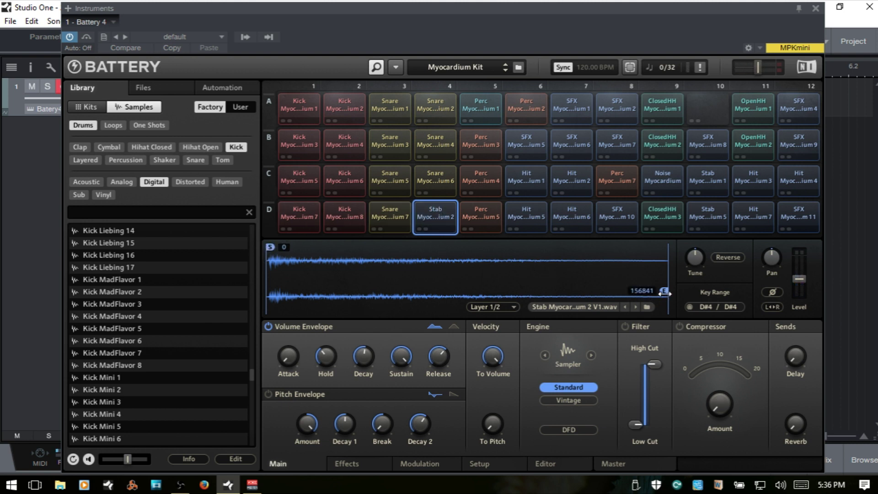
{"action": "left_click_drag", "start_coordinate": [664, 293], "coordinate": [494, 292]}
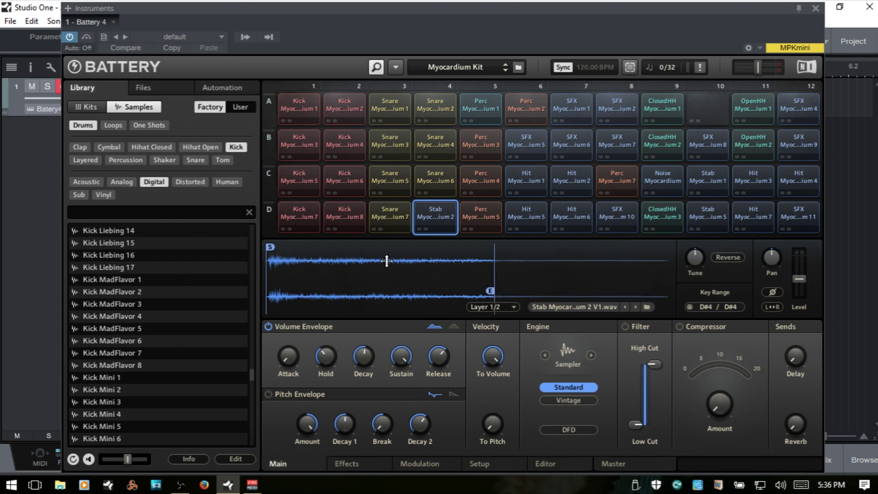
- Shorten layer 1 of stab cell D4 in stages to an end point of about 9601 samples, auditioning the cell between cuts
{"action": "mouse_move", "coordinate": [269, 247]}
{"action": "left_mouse_down"}
{"action": "mouse_move", "coordinate": [370, 247]}
{"action": "mouse_move", "coordinate": [269, 249]}
{"action": "left_mouse_up"}
{"action": "left_click_drag", "start_coordinate": [495, 291], "coordinate": [377, 291]}
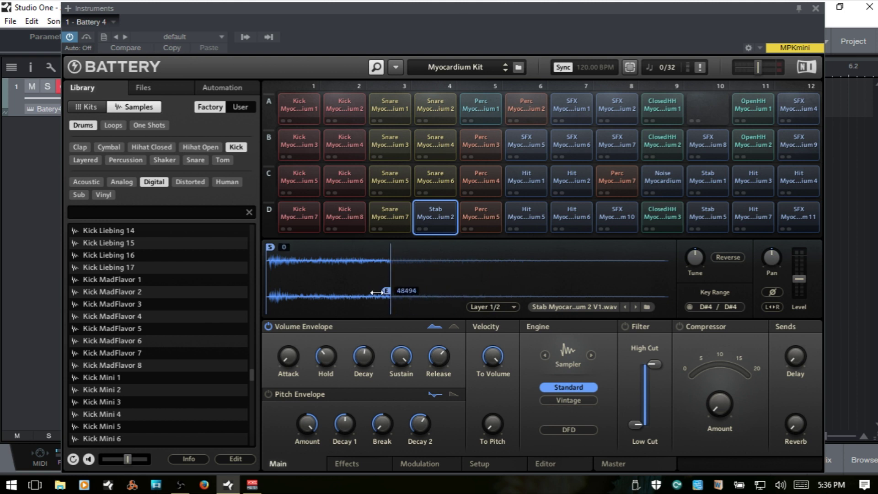
{"action": "left_click", "coordinate": [434, 207]}
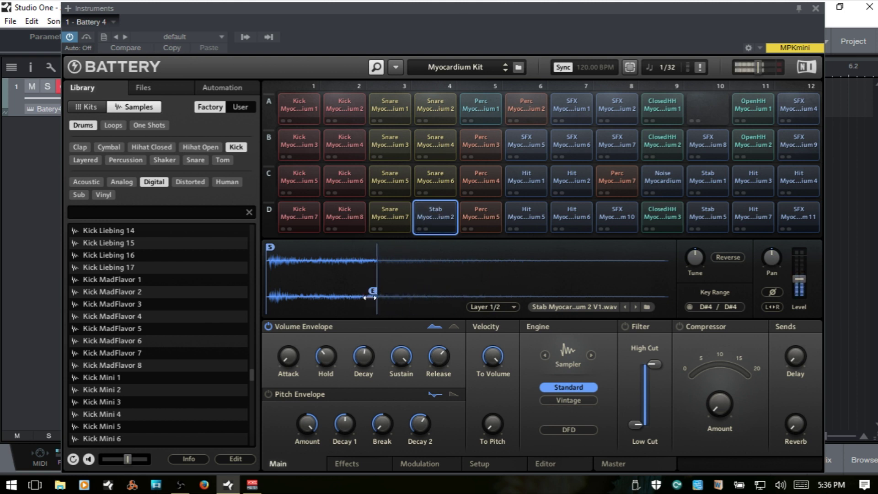
{"action": "left_click_drag", "start_coordinate": [370, 297], "coordinate": [317, 297]}
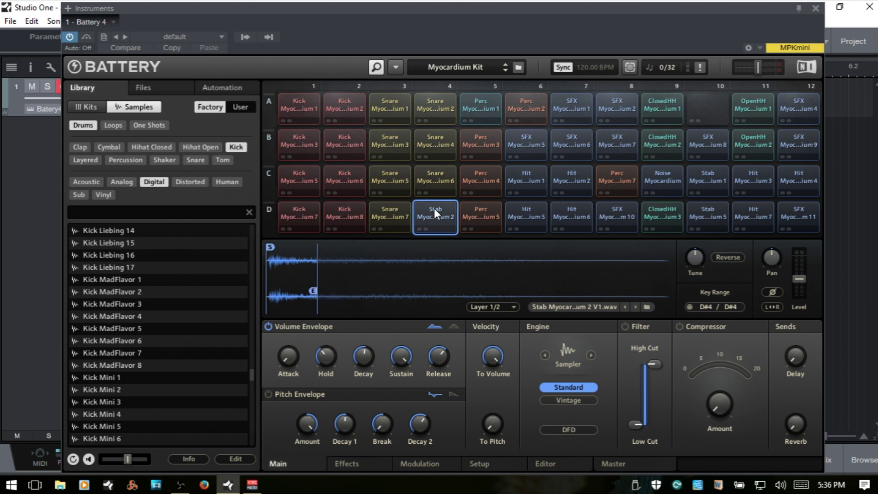
{"action": "left_click", "coordinate": [434, 208]}
{"action": "left_click", "coordinate": [435, 205]}
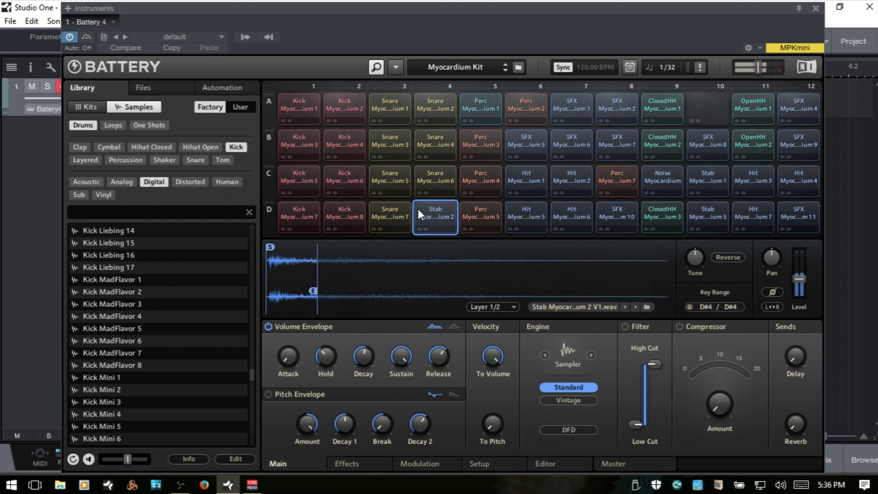
{"action": "left_click_drag", "start_coordinate": [317, 295], "coordinate": [290, 295]}
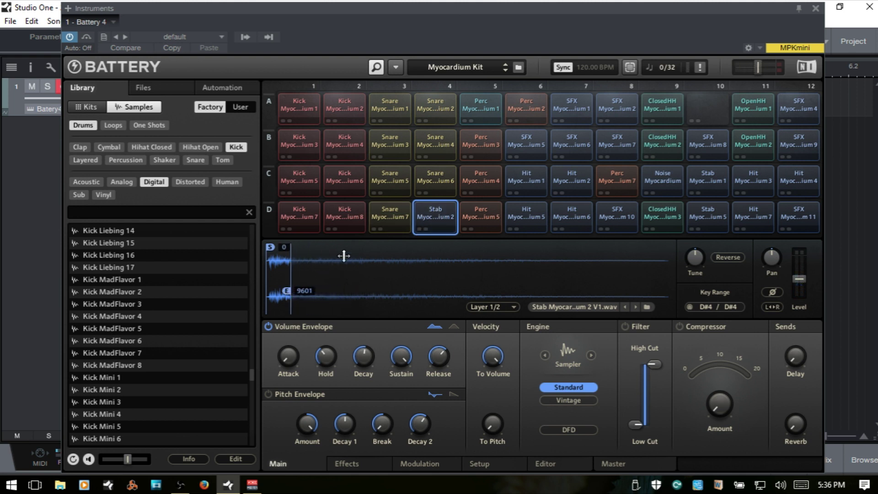
{"action": "left_click", "coordinate": [435, 204]}
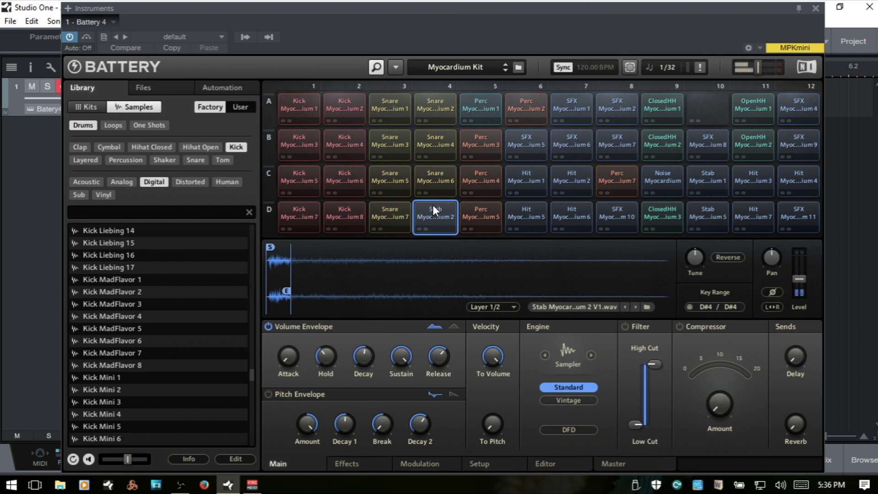
{"action": "left_click", "coordinate": [433, 205]}
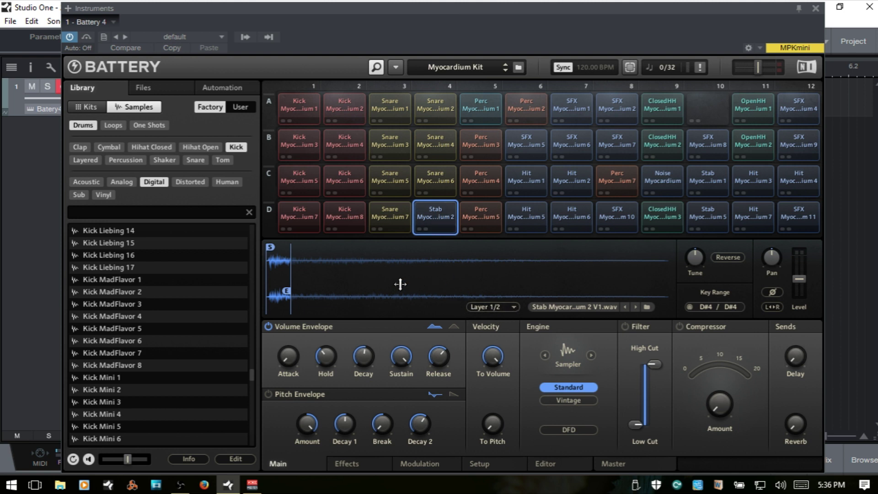
{"action": "left_click", "coordinate": [436, 207]}
- Switch cell D4 to layer 2/2, Stab Myocardium 2 V2.wav, and shorten it in stages to about 14146 samples, auditioning the cell
{"action": "left_click", "coordinate": [514, 307]}
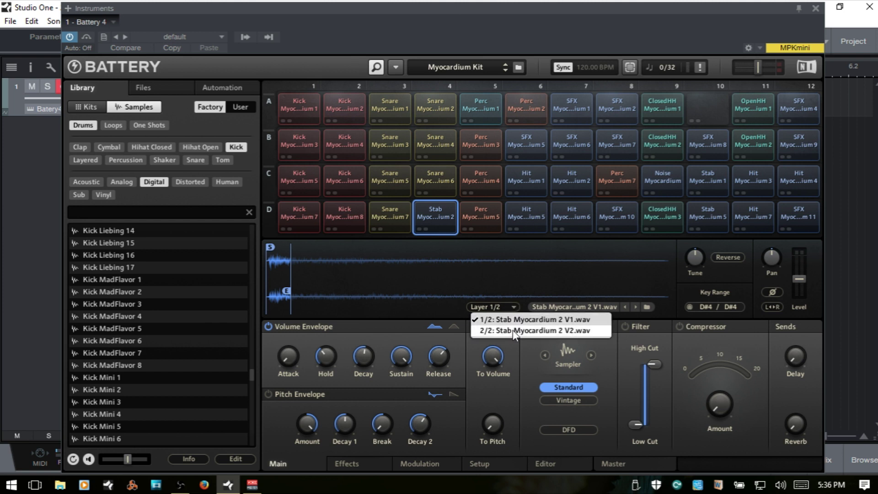
{"action": "left_click", "coordinate": [515, 330]}
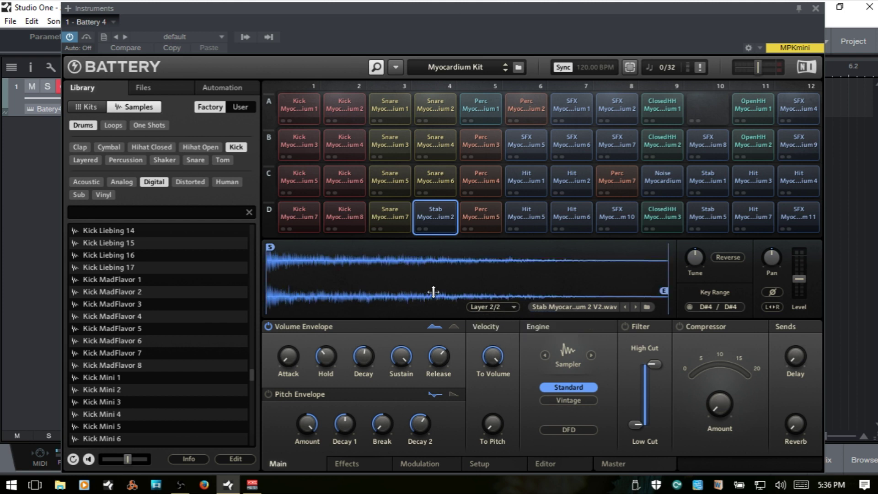
{"action": "mouse_move", "coordinate": [664, 292]}
{"action": "left_click_drag", "start_coordinate": [665, 291], "coordinate": [333, 295]}
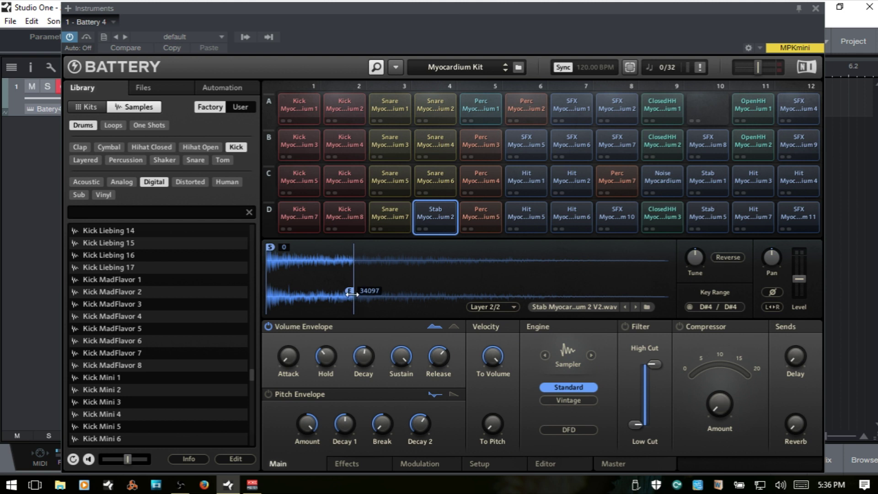
{"action": "left_click", "coordinate": [435, 212]}
{"action": "mouse_move", "coordinate": [348, 291]}
{"action": "left_click_drag", "start_coordinate": [348, 291], "coordinate": [300, 292]}
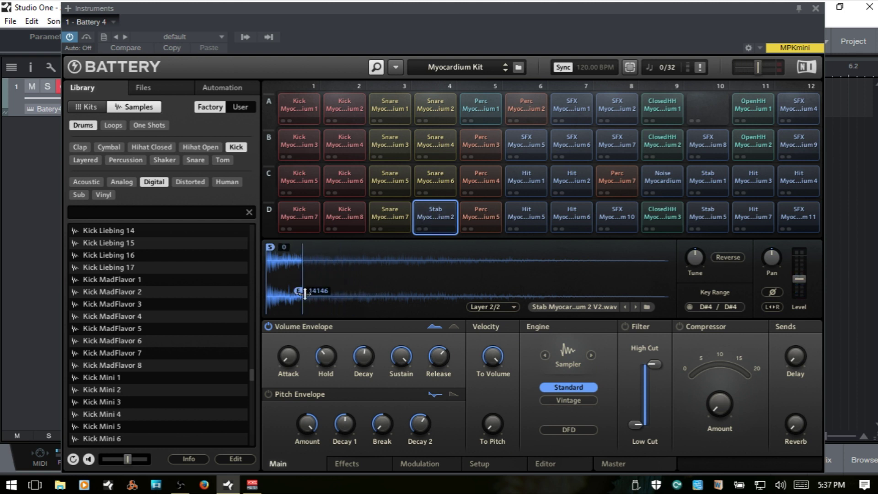
{"action": "left_click", "coordinate": [437, 208]}
- Check cell D4's sample layers and view its sample on the Editor page, returning to the Main page
{"action": "left_click", "coordinate": [511, 305]}
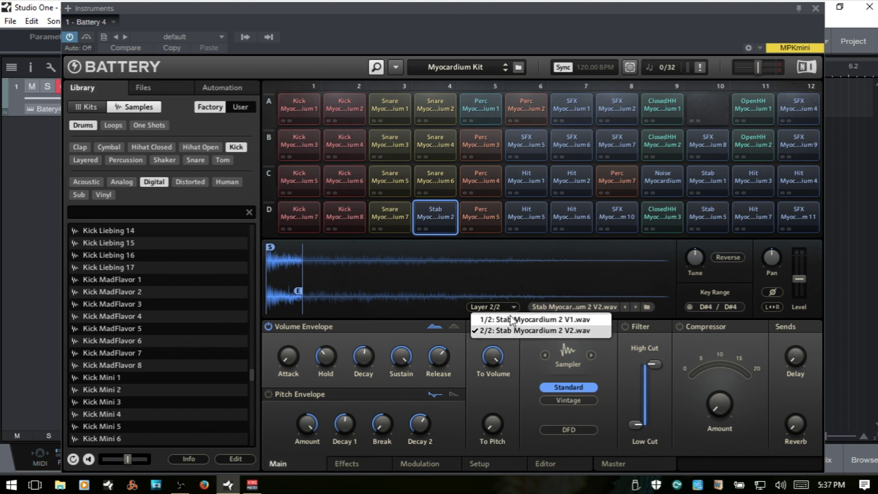
{"action": "left_click", "coordinate": [489, 305]}
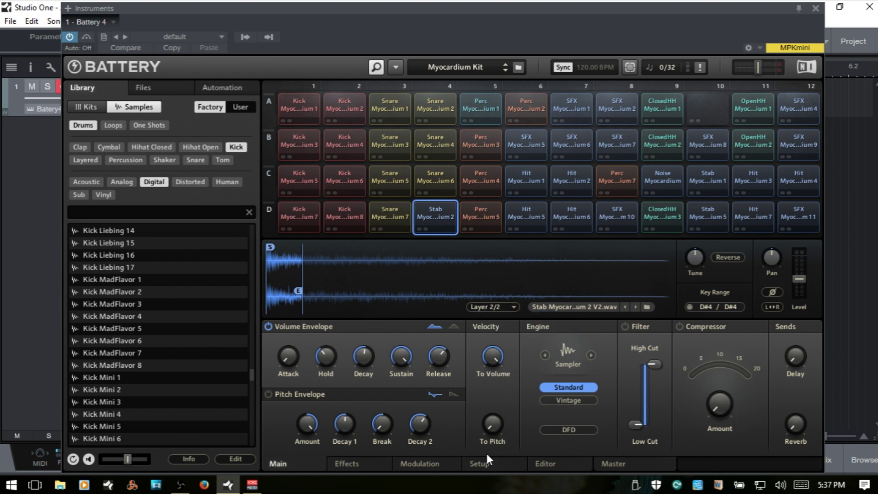
{"action": "left_click", "coordinate": [548, 464]}
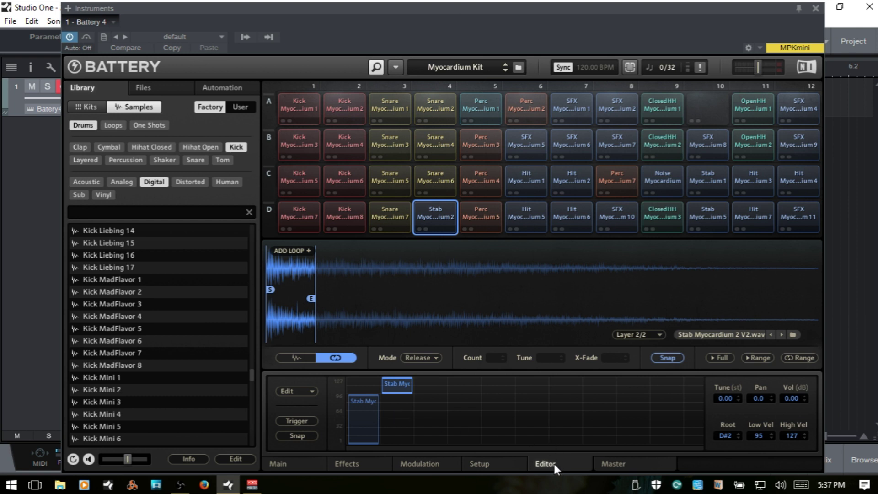
{"action": "left_click", "coordinate": [284, 462]}
- Extend layer 2's end marker in cell D4 to about a third of the waveform, and locate its sample in the library browser
{"action": "left_click_drag", "start_coordinate": [298, 292], "coordinate": [393, 293]}
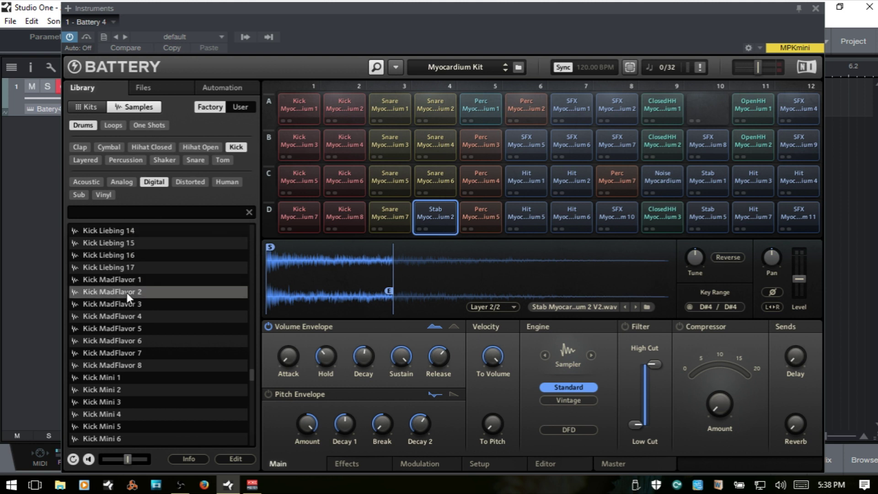
{"action": "left_click", "coordinate": [437, 218]}
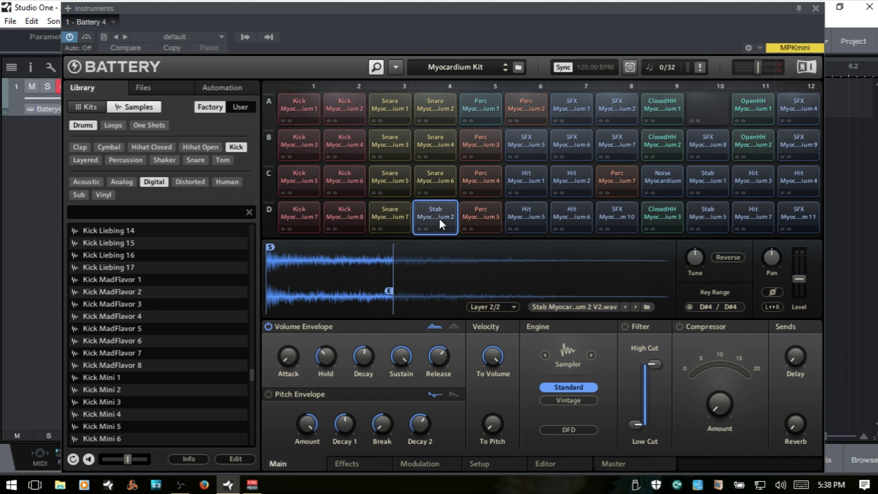
{"action": "left_click", "coordinate": [647, 308]}
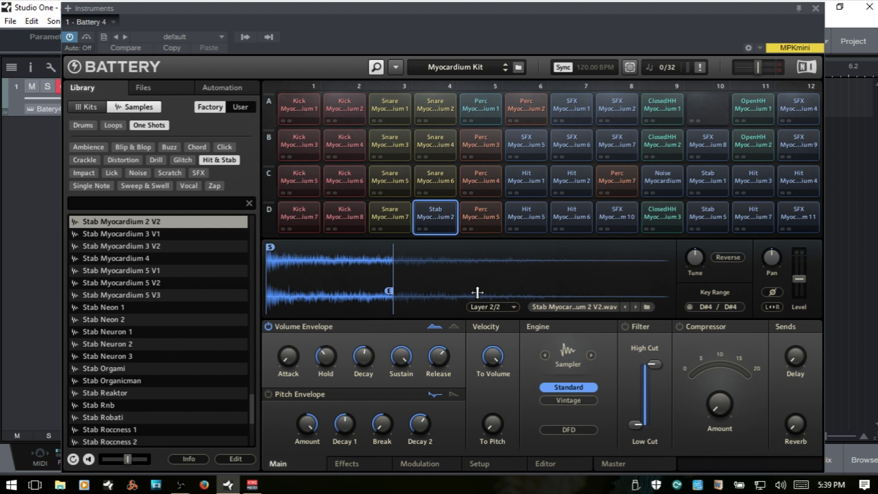
- Try the volume envelope's Attack on cell D4, turn on the pitch envelope, reset its Amount to default and audition the cell
{"action": "mouse_move", "coordinate": [315, 355]}
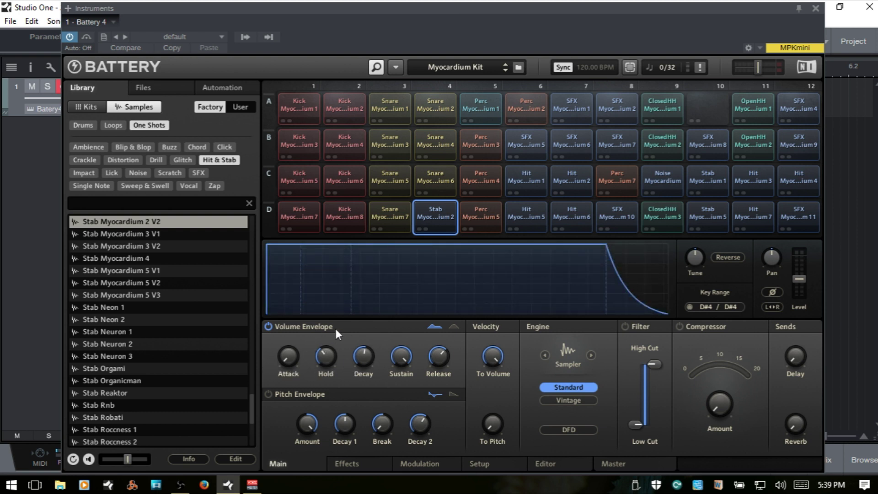
{"action": "mouse_move", "coordinate": [336, 425]}
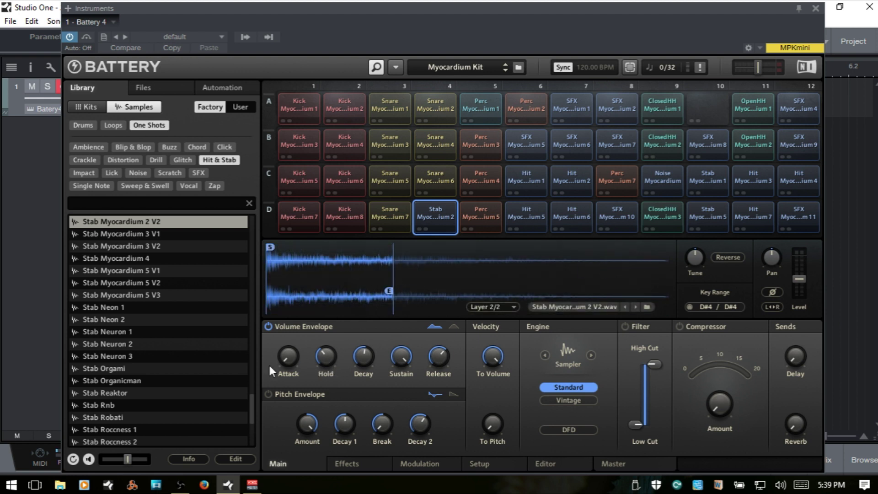
{"action": "left_click_drag", "start_coordinate": [290, 340], "coordinate": [288, 374]}
{"action": "left_click_drag", "start_coordinate": [310, 425], "coordinate": [304, 394]}
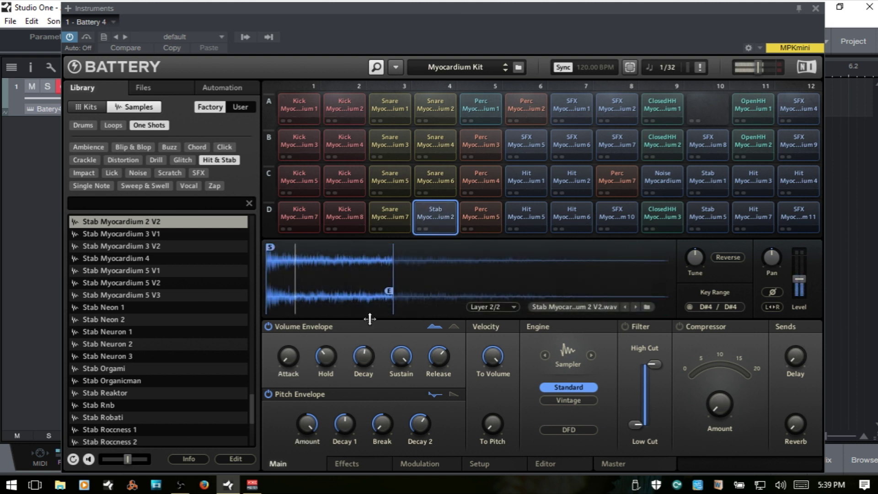
{"action": "left_click", "coordinate": [306, 424], "text": "ctrl"}
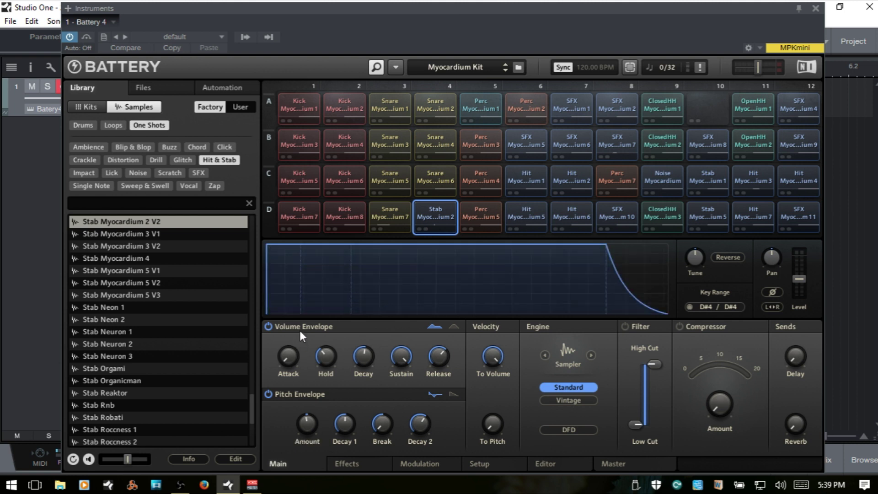
{"action": "left_click", "coordinate": [438, 204]}
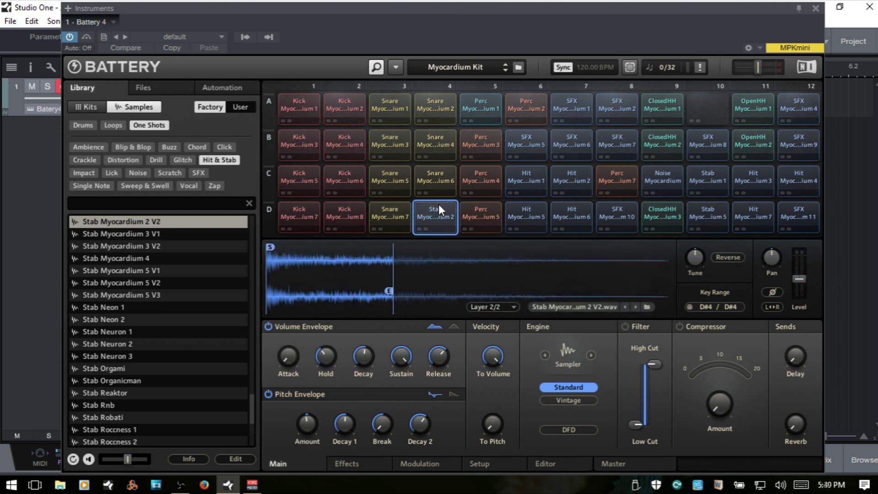
- Audition stab cell D4 and raise its tuning
{"action": "mouse_move", "coordinate": [763, 274]}
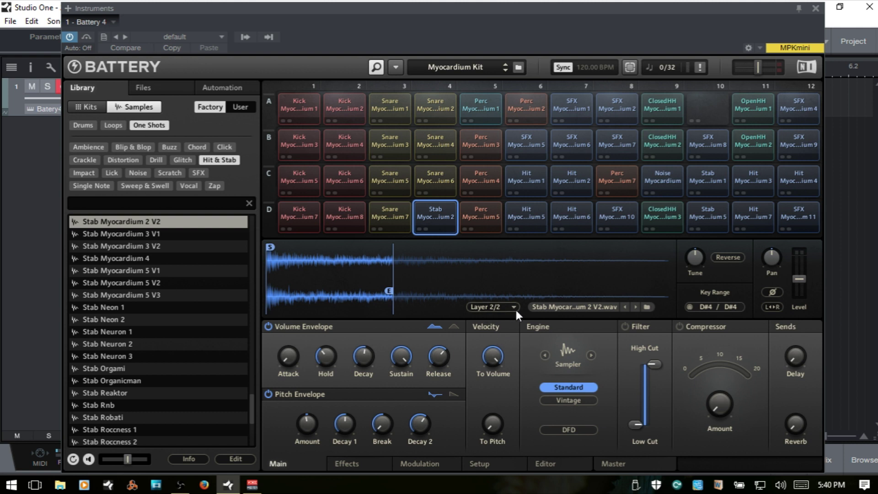
{"action": "left_click", "coordinate": [432, 209]}
{"action": "mouse_move", "coordinate": [698, 263]}
{"action": "left_click_drag", "start_coordinate": [695, 254], "coordinate": [696, 237]}
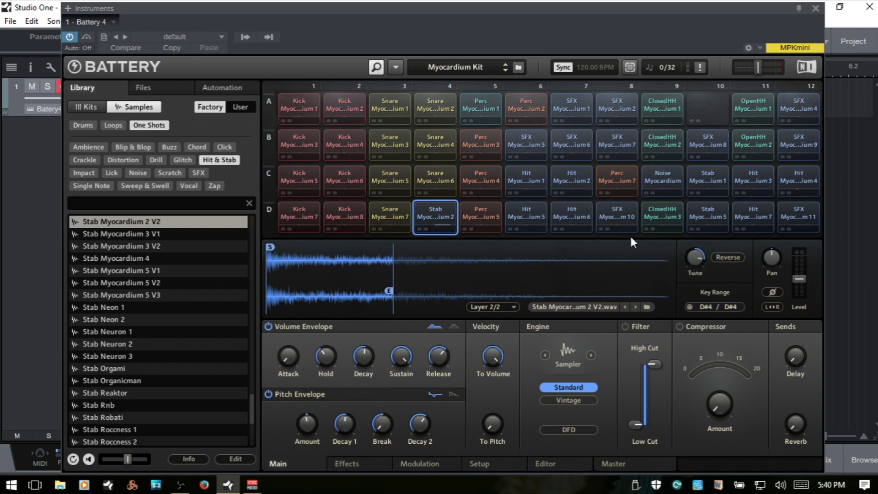
- Audition a range of hit, percussion, SFX and hi-hat cells: D6, A5, A7, A8, A9, B9 and B10
{"action": "left_click", "coordinate": [529, 216]}
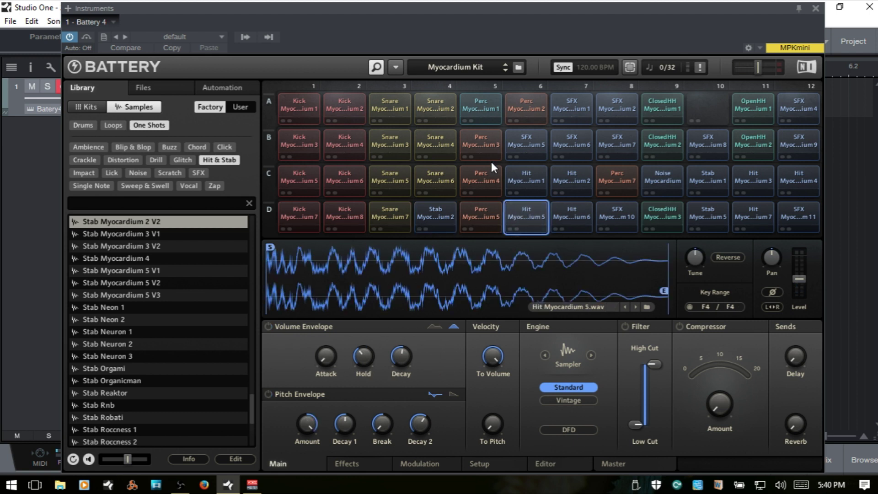
{"action": "left_click", "coordinate": [482, 102]}
{"action": "left_click", "coordinate": [556, 98]}
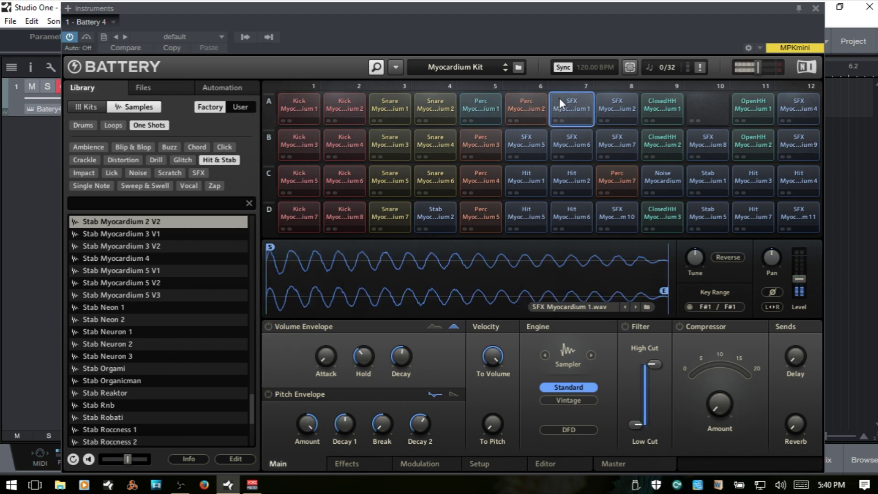
{"action": "left_click", "coordinate": [606, 105]}
{"action": "left_click", "coordinate": [669, 103]}
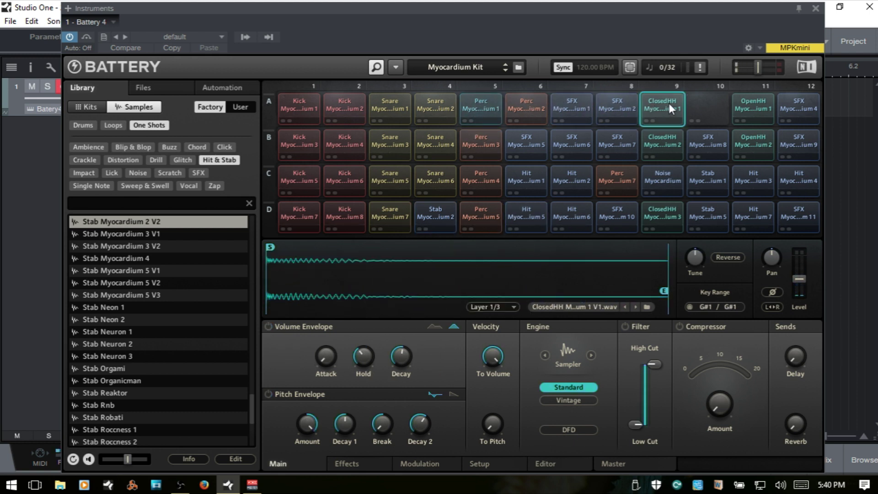
{"action": "left_click", "coordinate": [666, 140]}
{"action": "left_click", "coordinate": [704, 147]}
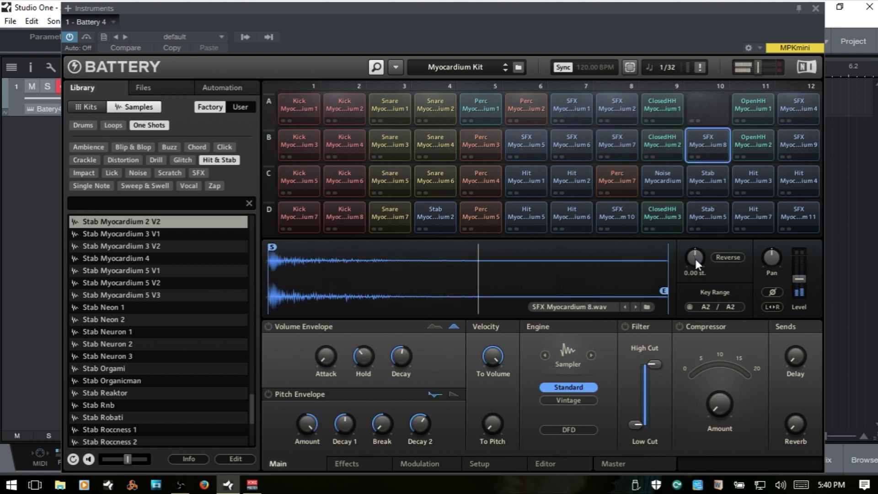
- Tune SFX cell B10 up to 22 semitones and audition it alongside stab cell C10
{"action": "left_click_drag", "start_coordinate": [695, 257], "coordinate": [695, 245]}
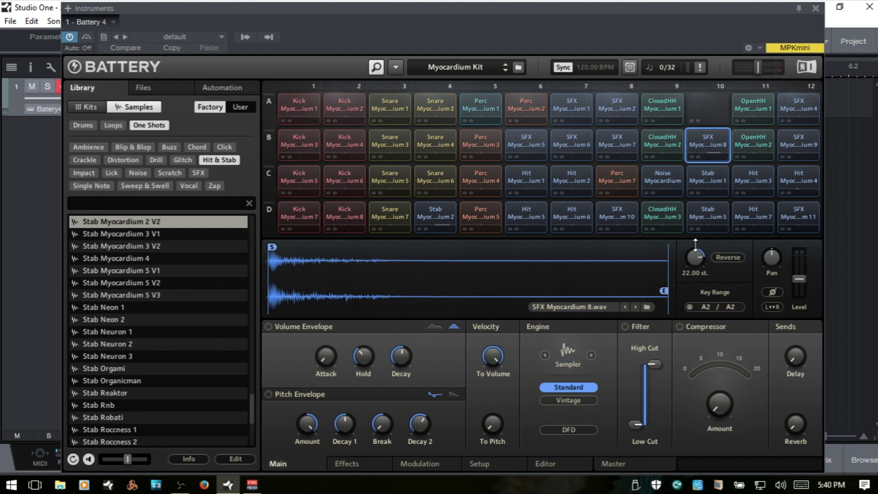
{"action": "left_click", "coordinate": [704, 174]}
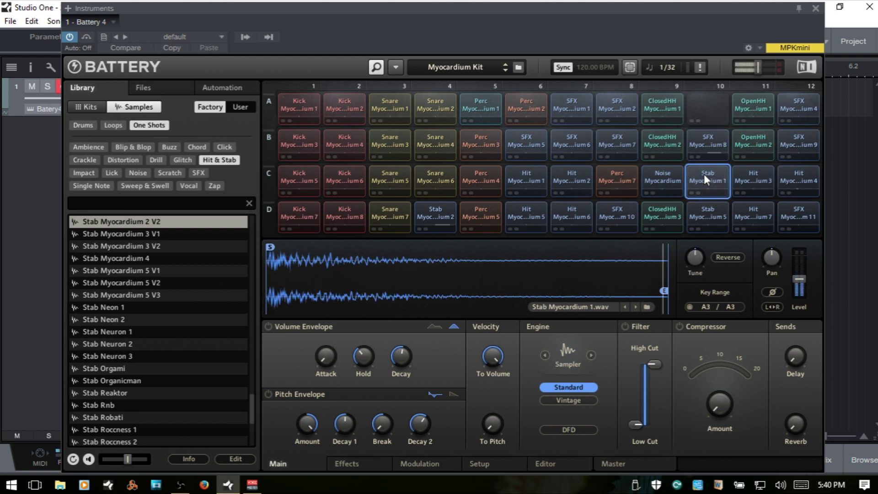
{"action": "left_click", "coordinate": [709, 151]}
{"action": "left_click", "coordinate": [709, 150]}
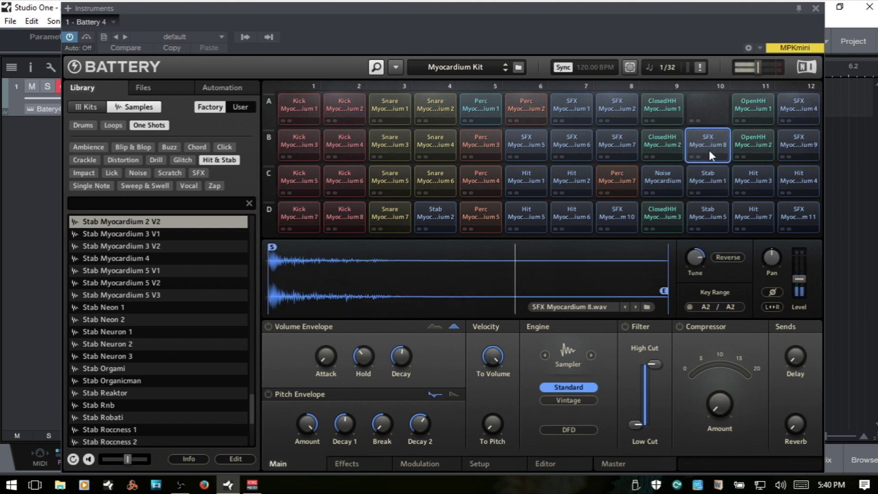
- Lower the tuning of SFX cell B10 to -36 semitones, bring it partway back up and audition it
{"action": "left_click_drag", "start_coordinate": [695, 258], "coordinate": [697, 295]}
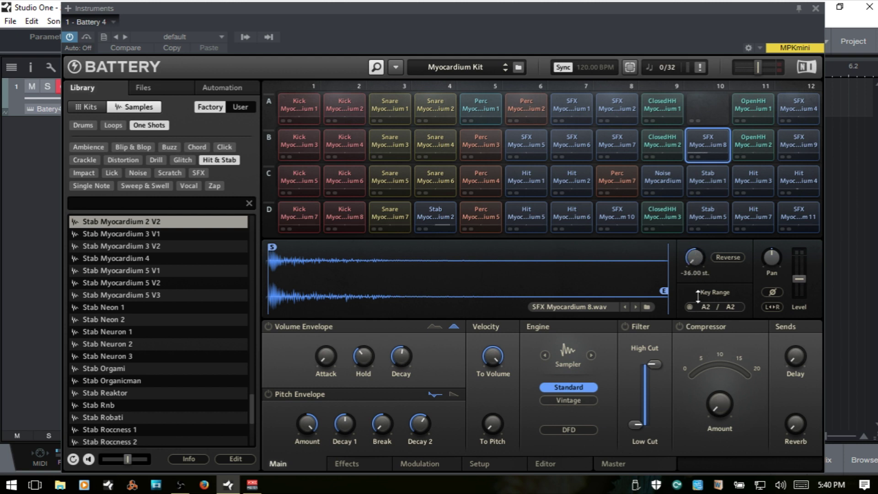
{"action": "left_click_drag", "start_coordinate": [695, 260], "coordinate": [696, 240]}
{"action": "left_click", "coordinate": [709, 135]}
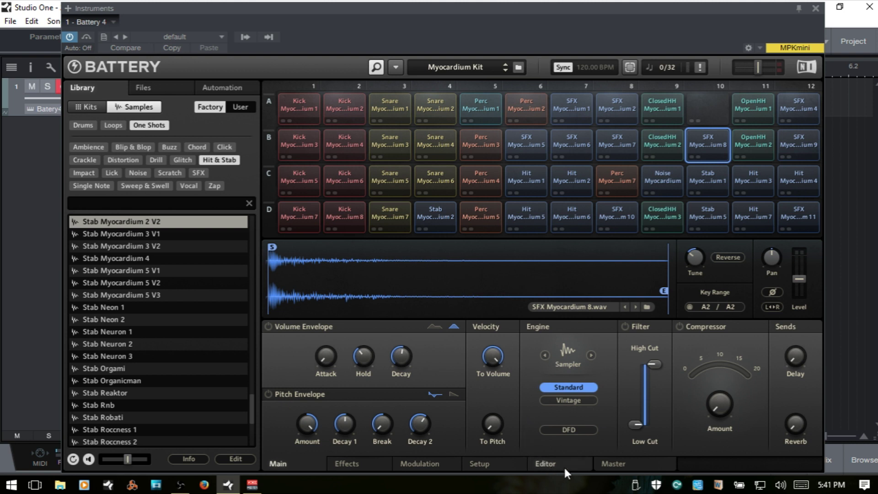
- Audition cells D4, D7, D8, C5, C4, C8 and D9 while viewing their samples and velocity layers on the Editor page
{"action": "left_click", "coordinate": [550, 463]}
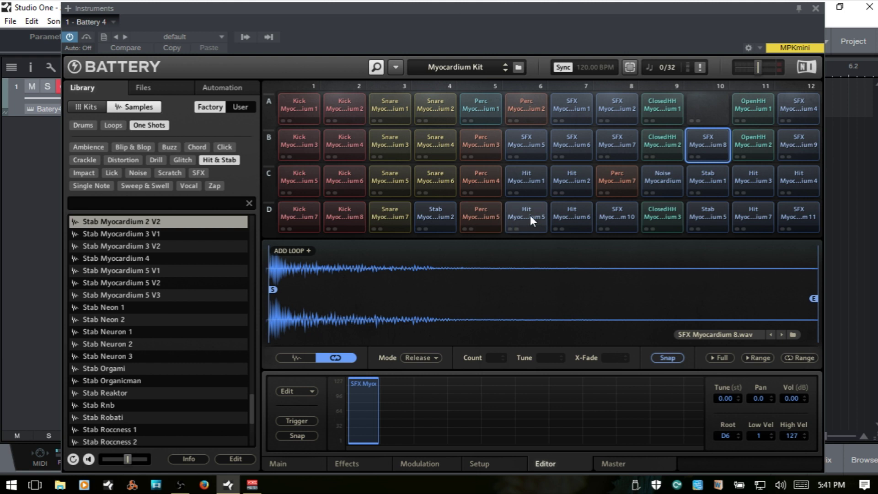
{"action": "left_click", "coordinate": [428, 212]}
{"action": "left_click", "coordinate": [559, 218]}
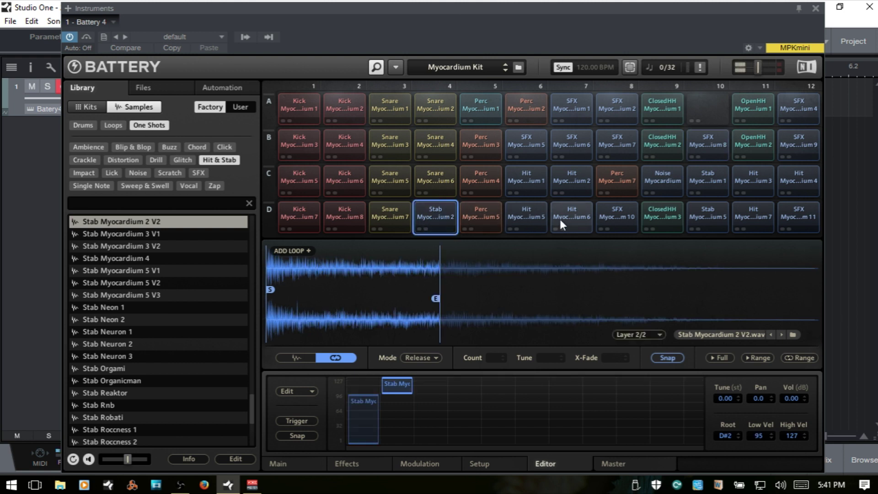
{"action": "left_click", "coordinate": [608, 210]}
{"action": "left_click", "coordinate": [471, 178]}
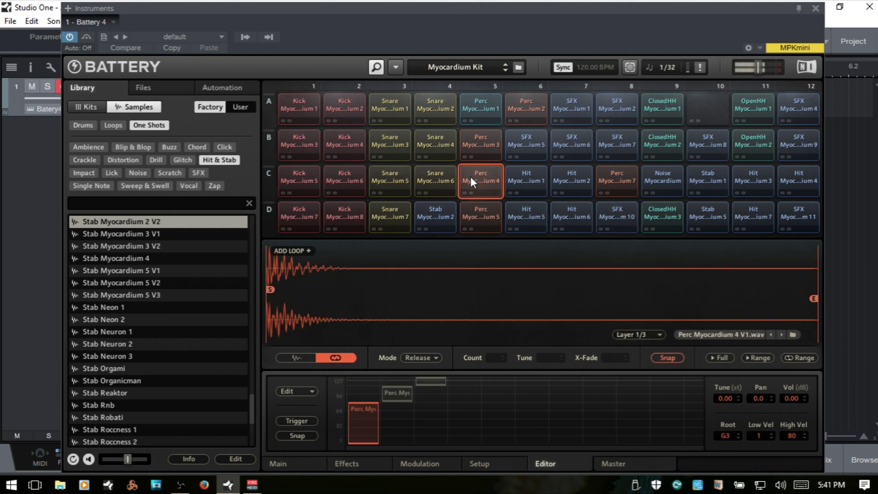
{"action": "left_click", "coordinate": [436, 175]}
{"action": "left_click", "coordinate": [613, 181]}
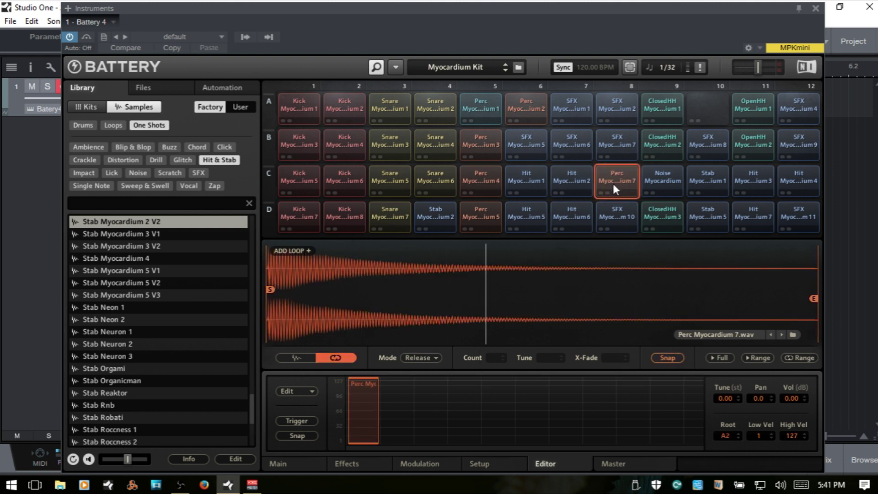
{"action": "left_click", "coordinate": [660, 219]}
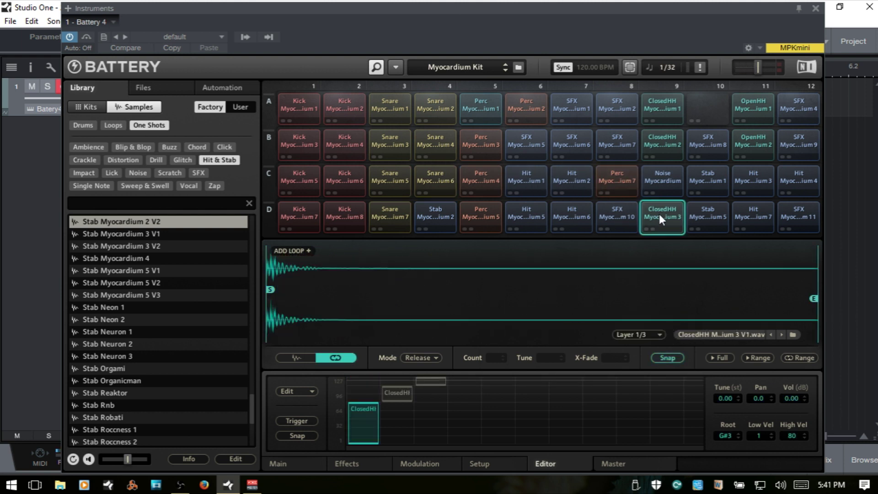
{"action": "left_click", "coordinate": [665, 232]}
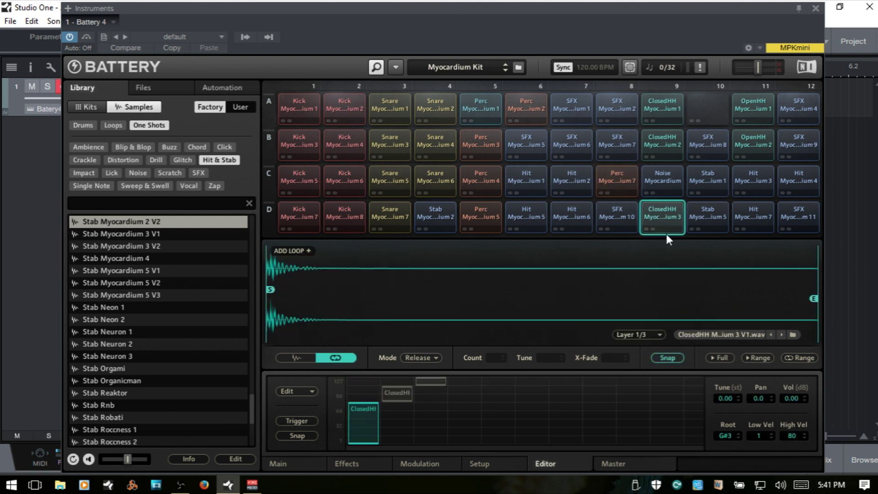
- Inspect the sample layers of closed hi-hat cell D9, comparing the velocity ranges of its second and third layers
{"action": "left_click", "coordinate": [658, 333]}
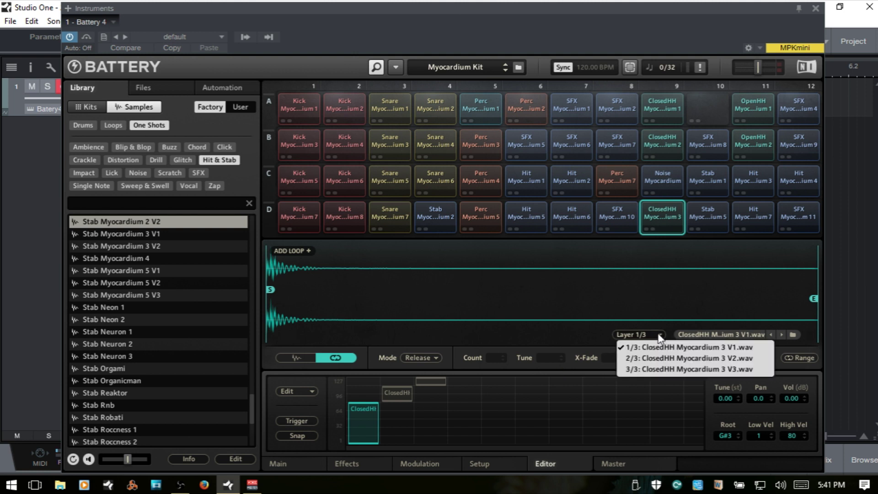
{"action": "left_click", "coordinate": [658, 331]}
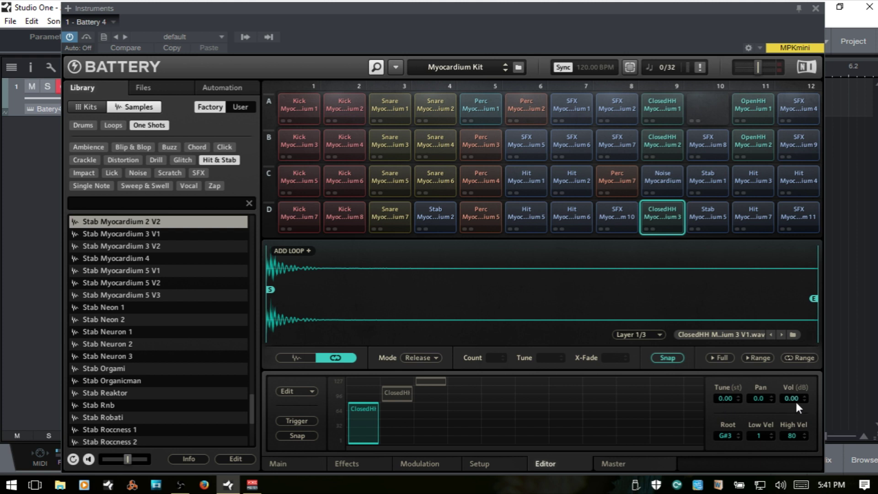
{"action": "left_click", "coordinate": [391, 394]}
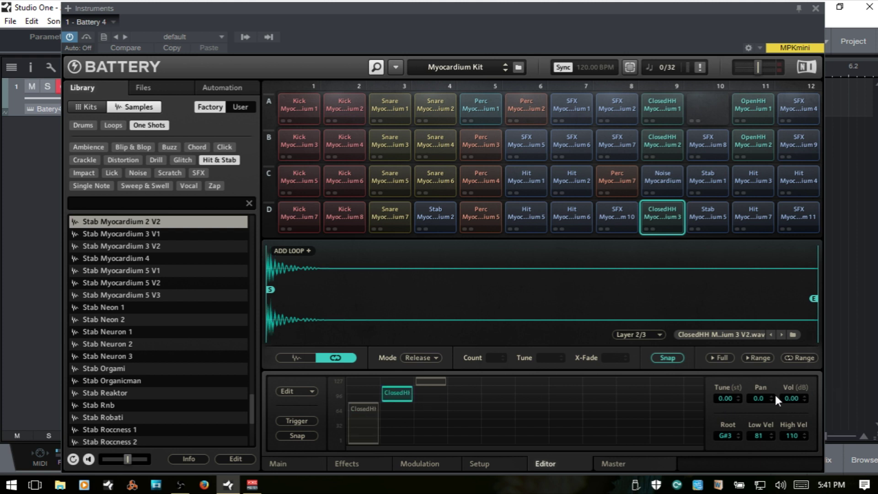
{"action": "left_click", "coordinate": [432, 381]}
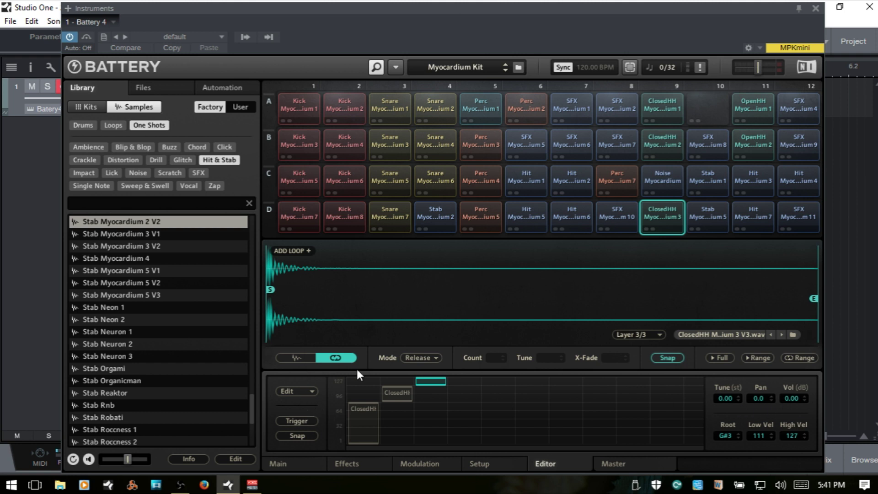
- Return to the Main page, try different tunings on closed hi-hat cell D9, reverse its sample and audition it
{"action": "left_click", "coordinate": [277, 464]}
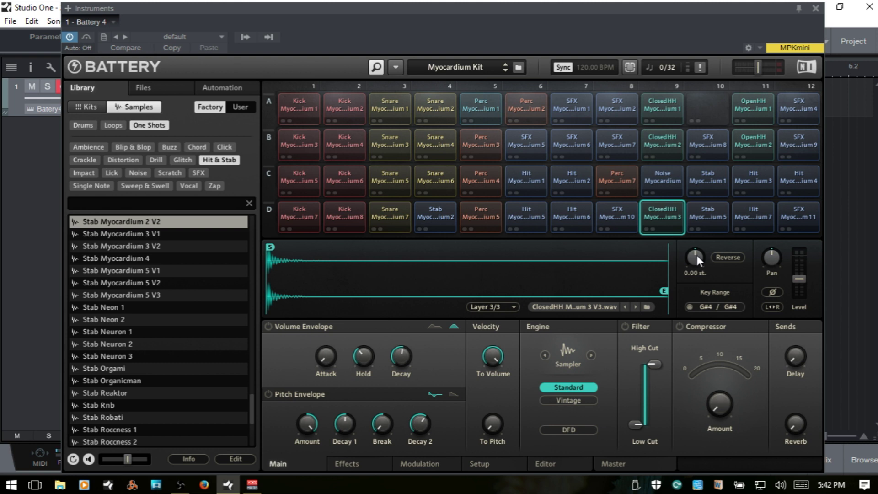
{"action": "mouse_move", "coordinate": [696, 257]}
{"action": "left_mouse_down"}
{"action": "mouse_move", "coordinate": [699, 275]}
{"action": "mouse_move", "coordinate": [703, 233]}
{"action": "mouse_move", "coordinate": [704, 260]}
{"action": "left_mouse_up"}
{"action": "mouse_move", "coordinate": [696, 259]}
{"action": "left_mouse_down"}
{"action": "mouse_move", "coordinate": [710, 332]}
{"action": "mouse_move", "coordinate": [696, 137]}
{"action": "mouse_move", "coordinate": [702, 335]}
{"action": "mouse_move", "coordinate": [694, 122]}
{"action": "mouse_move", "coordinate": [695, 252]}
{"action": "left_mouse_up"}
{"action": "left_click", "coordinate": [660, 211]}
{"action": "left_click", "coordinate": [729, 257]}
{"action": "left_click", "coordinate": [665, 207]}
- Set the level of closed hi-hat cell D9 to about -3.4 dB and adjust its velocity-to-volume amount
{"action": "mouse_move", "coordinate": [800, 280]}
{"action": "left_mouse_down"}
{"action": "mouse_move", "coordinate": [803, 264]}
{"action": "mouse_move", "coordinate": [803, 277]}
{"action": "left_mouse_up"}
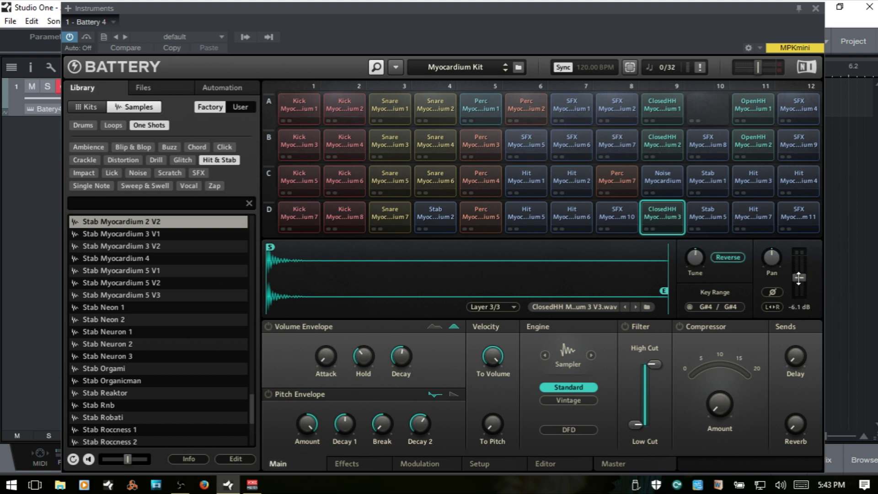
{"action": "left_click_drag", "start_coordinate": [799, 278], "coordinate": [803, 276]}
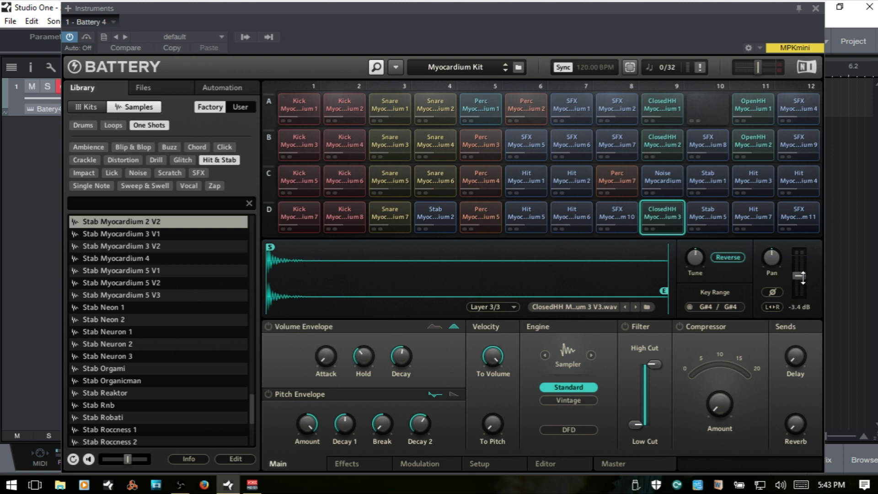
{"action": "left_click_drag", "start_coordinate": [492, 355], "coordinate": [500, 385]}
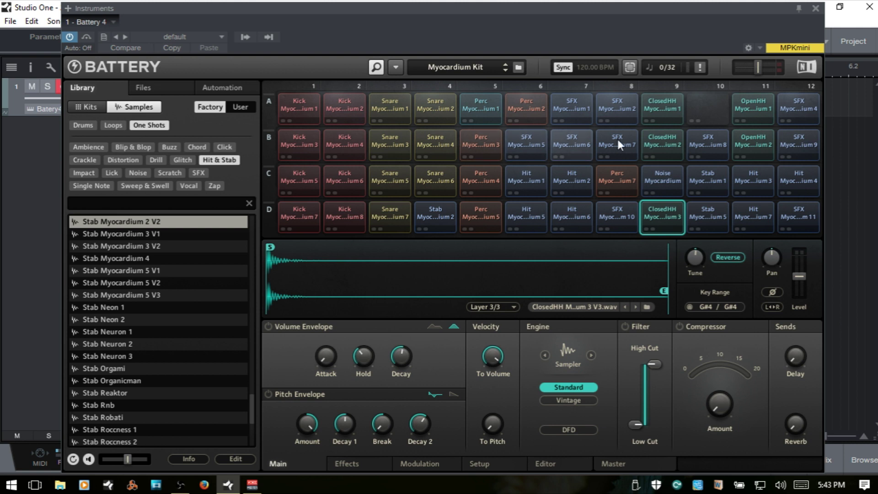
{"action": "mouse_move", "coordinate": [494, 357]}
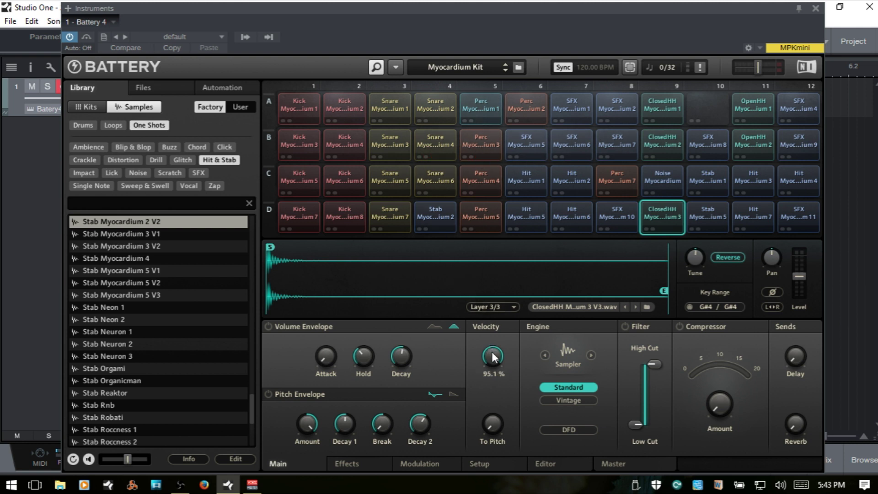
{"action": "mouse_move", "coordinate": [493, 356]}
{"action": "left_mouse_down"}
{"action": "mouse_move", "coordinate": [499, 420]}
{"action": "mouse_move", "coordinate": [504, 363]}
{"action": "left_mouse_up"}
- Audition stab cell D10 and toggle the Selection Follows MIDI Input option
{"action": "left_click", "coordinate": [708, 211]}
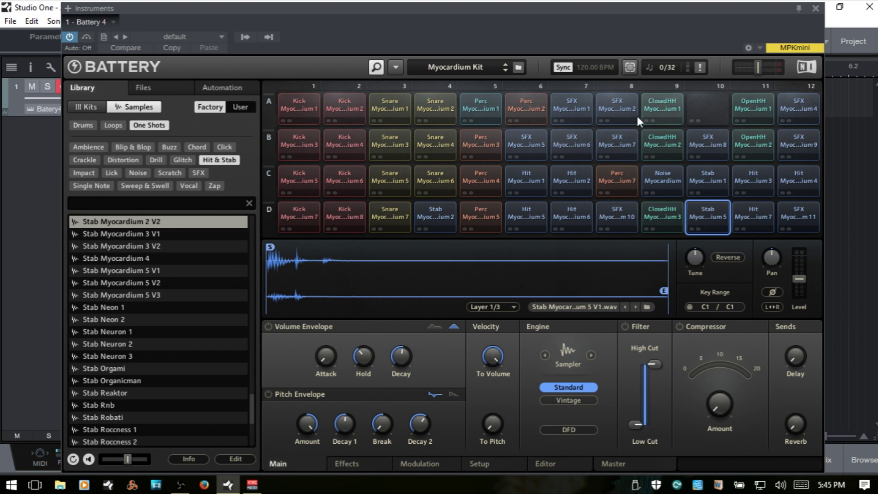
{"action": "left_click", "coordinate": [631, 67]}
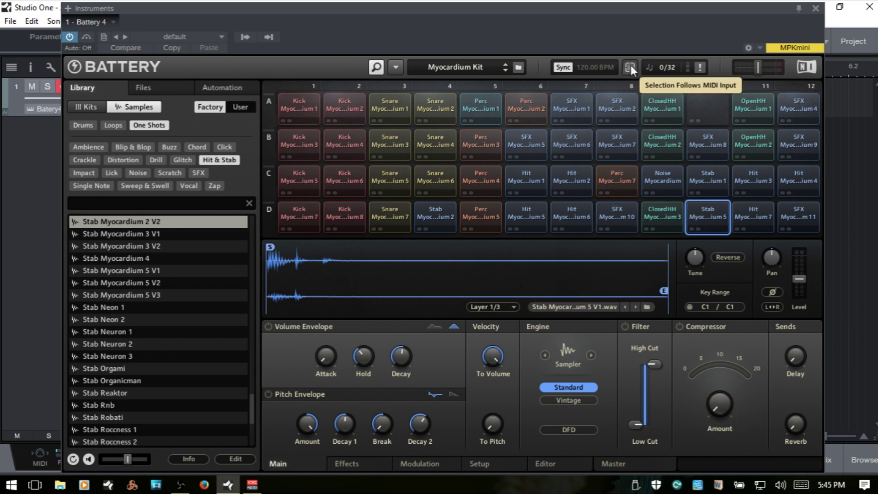